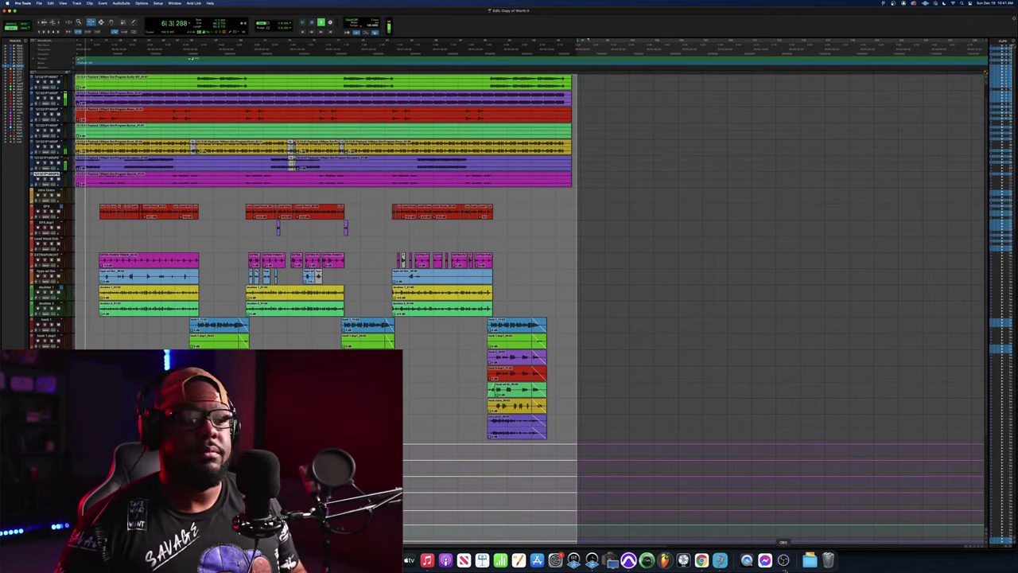
Switch to OBS to check the live stream, and return to the Pro Tools session.
{"action": "left_click", "coordinate": [784, 557]}
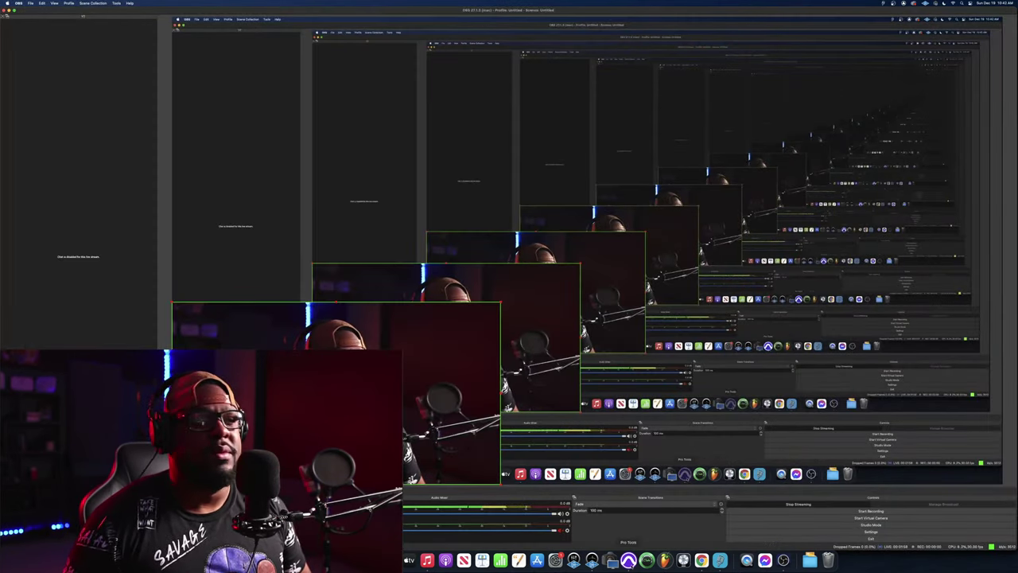
{"action": "key", "text": "super+Tab"}
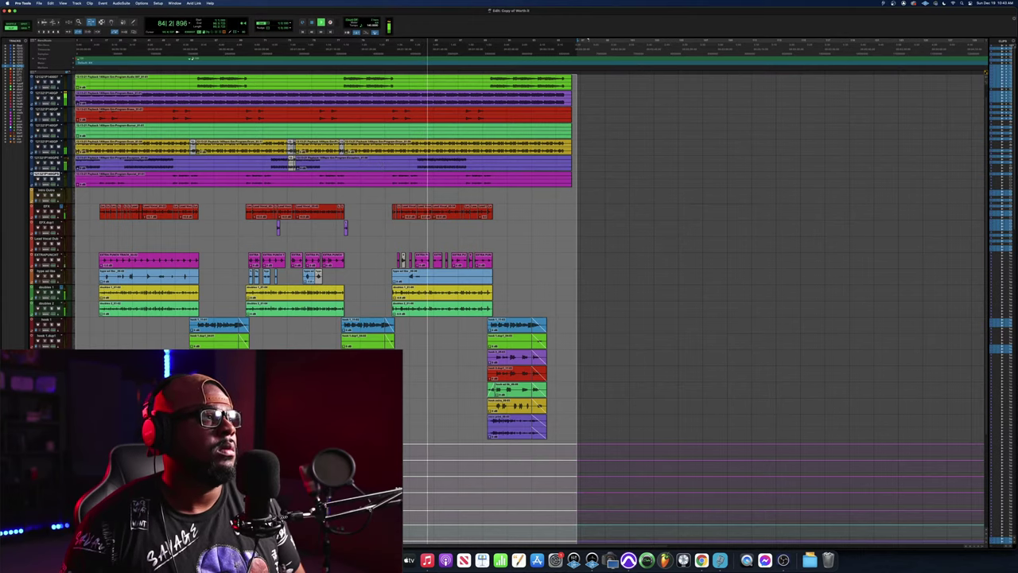
Clear the selection covering all clips in the Edit window, using the Grabber tool.
{"action": "key", "text": "F7"}
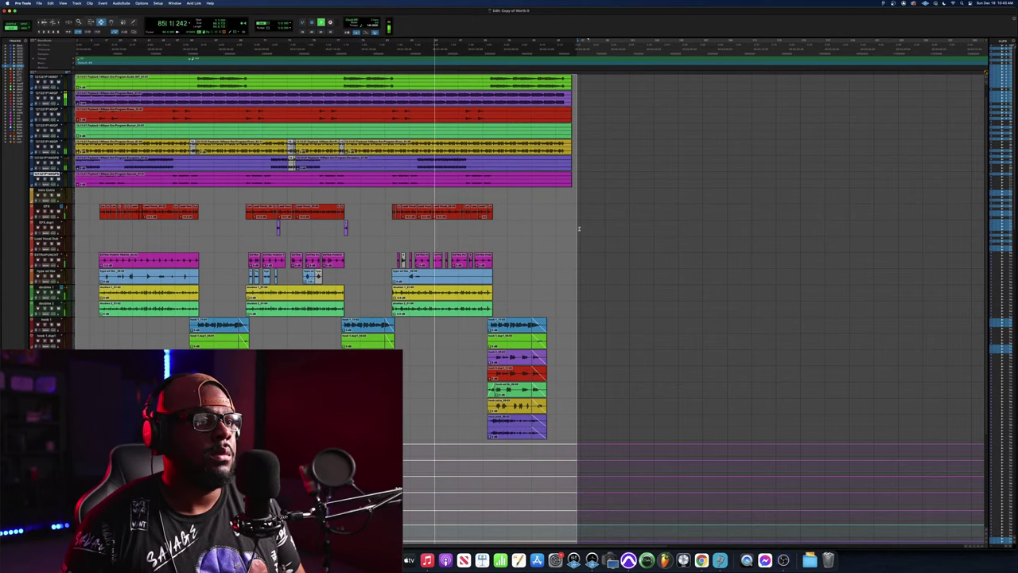
{"action": "left_click", "coordinate": [579, 228]}
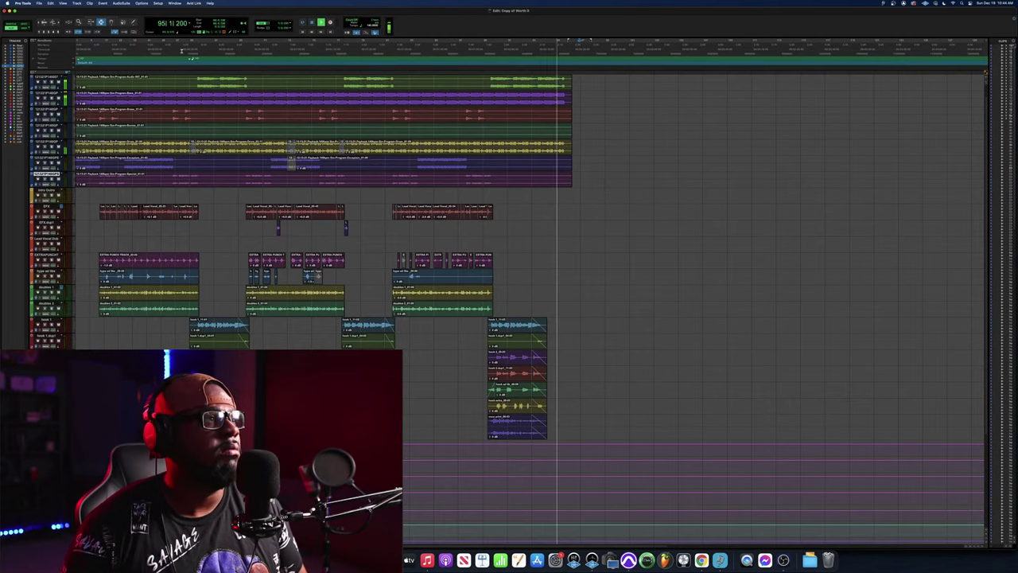
{"action": "left_click", "coordinate": [568, 228]}
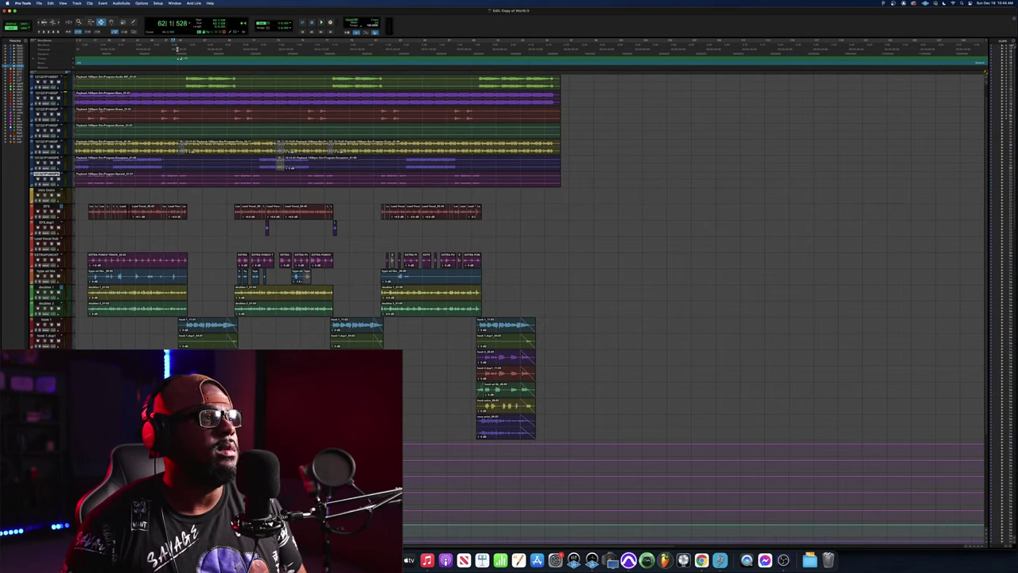
Play the first hook from about bar 65 and follow its vocal tracks through to the second verse.
{"action": "key", "text": "super+bracketright"}
{"action": "key", "text": "super+bracketright"}
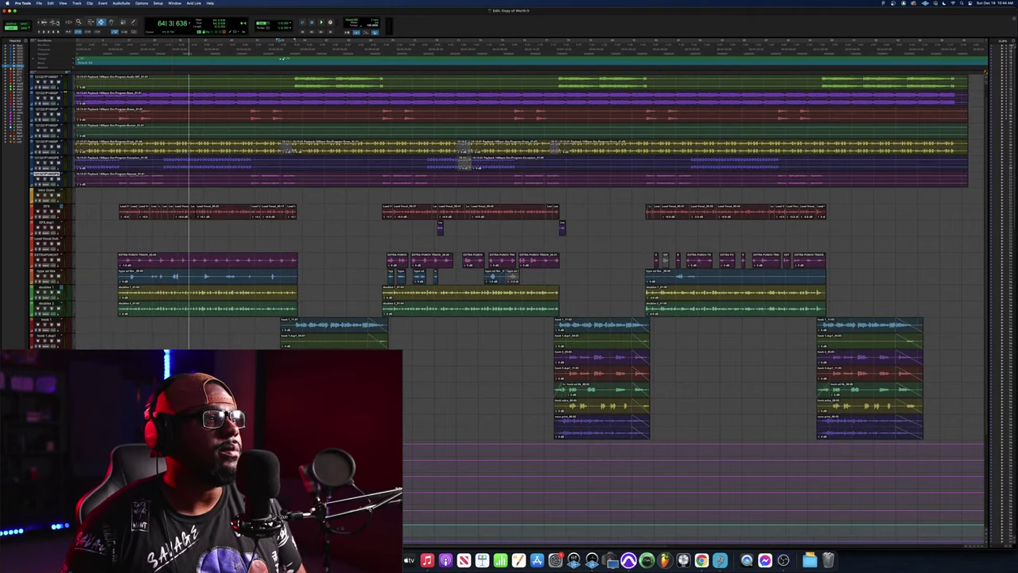
{"action": "scroll", "coordinate": [452, 157], "scroll_direction": "right", "scroll_amount": 3}
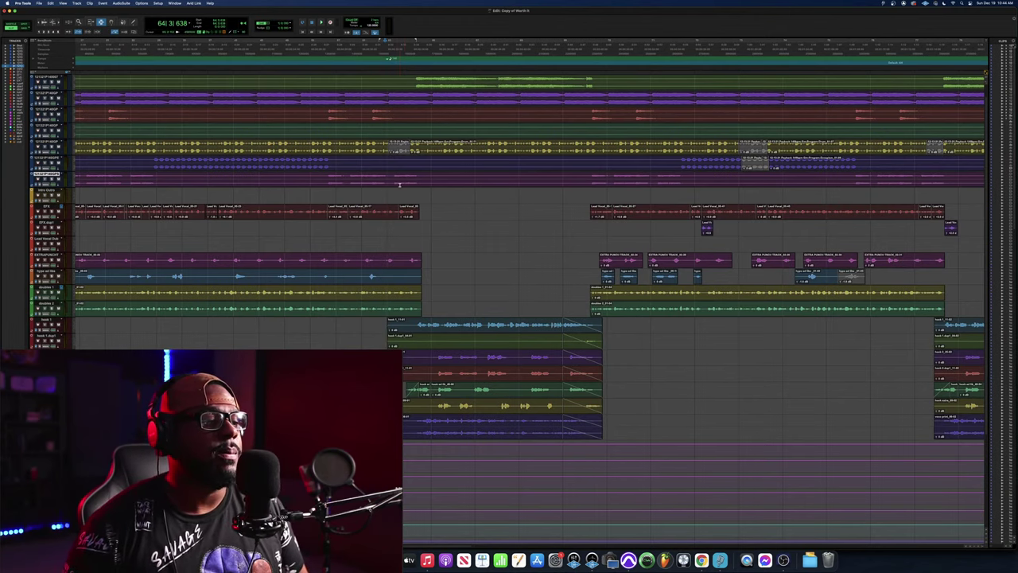
{"action": "key", "text": "space"}
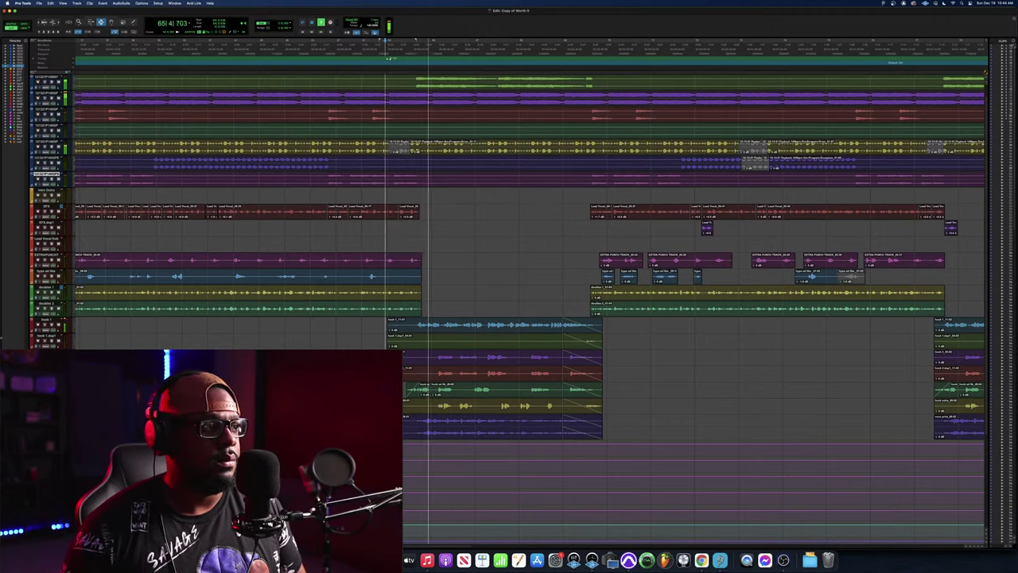
{"action": "scroll", "coordinate": [509, 291], "scroll_direction": "down", "scroll_amount": 1}
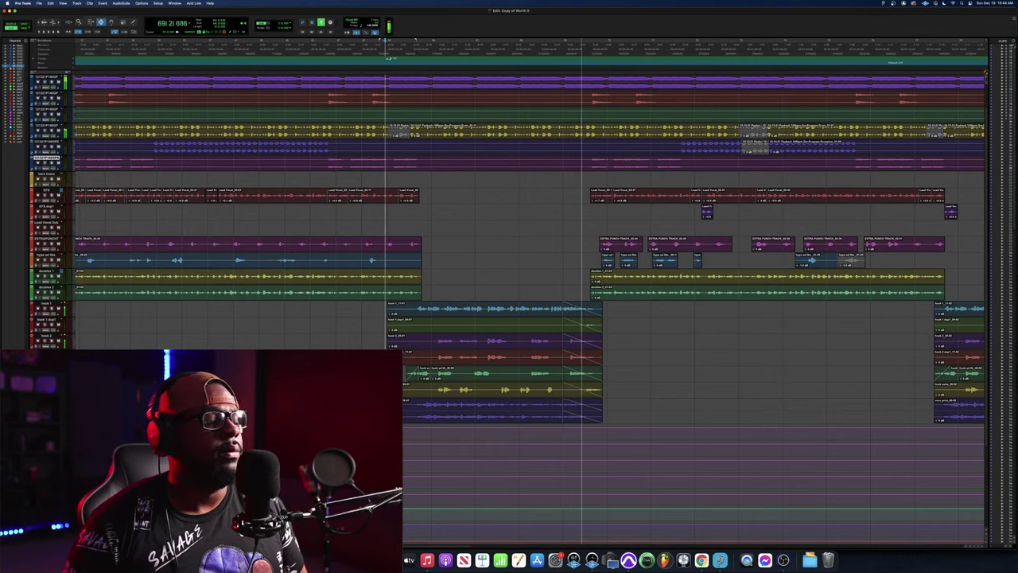
{"action": "scroll", "coordinate": [529, 291], "scroll_direction": "right", "scroll_amount": 6}
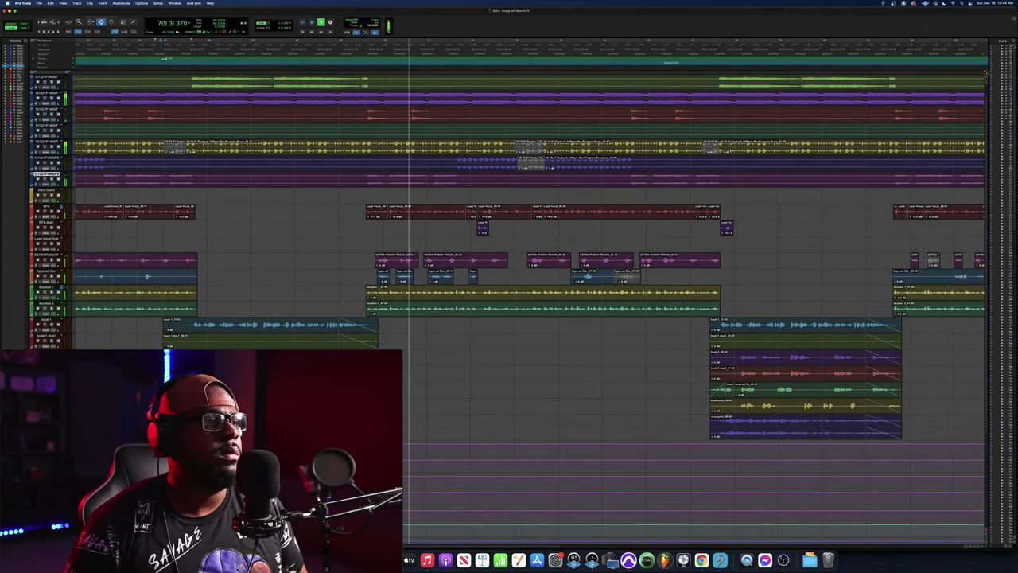
Replay the end of the first hook and its faded vocal clips leading into the second verse.
{"action": "left_click", "coordinate": [316, 49]}
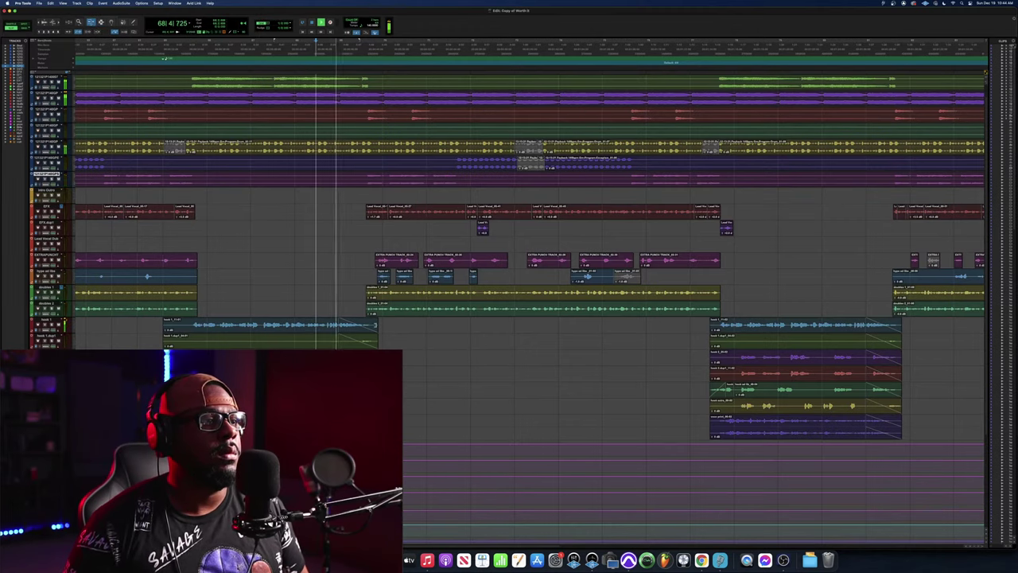
{"action": "left_click", "coordinate": [358, 333]}
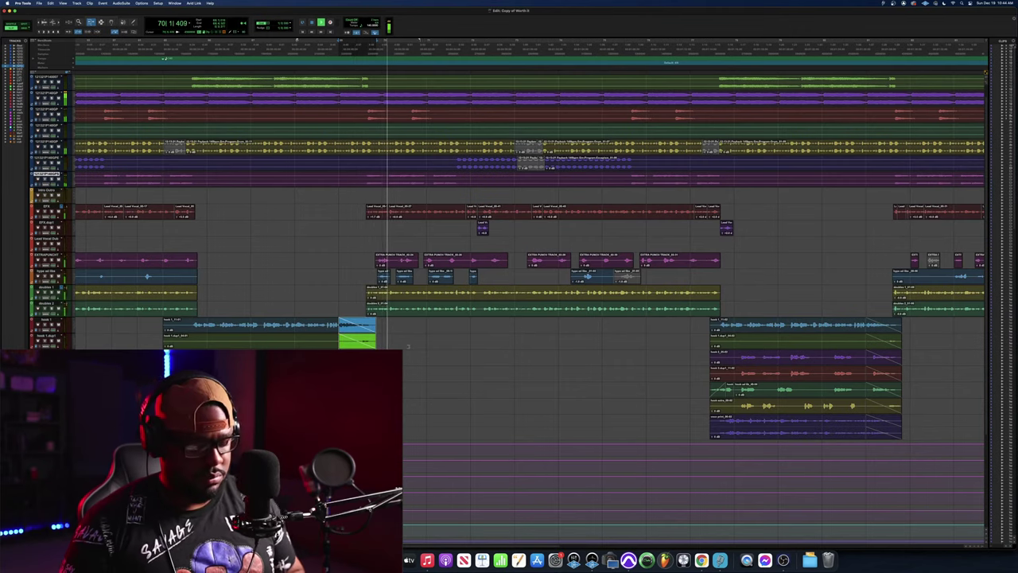
{"action": "left_click", "coordinate": [344, 46]}
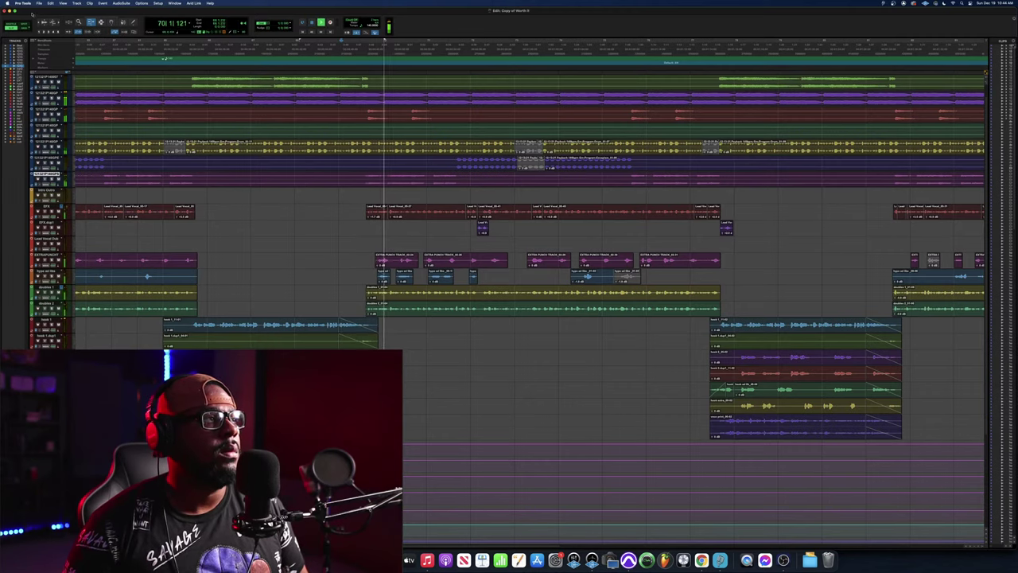
{"action": "left_click", "coordinate": [39, 4]}
{"action": "left_click", "coordinate": [219, 106]}
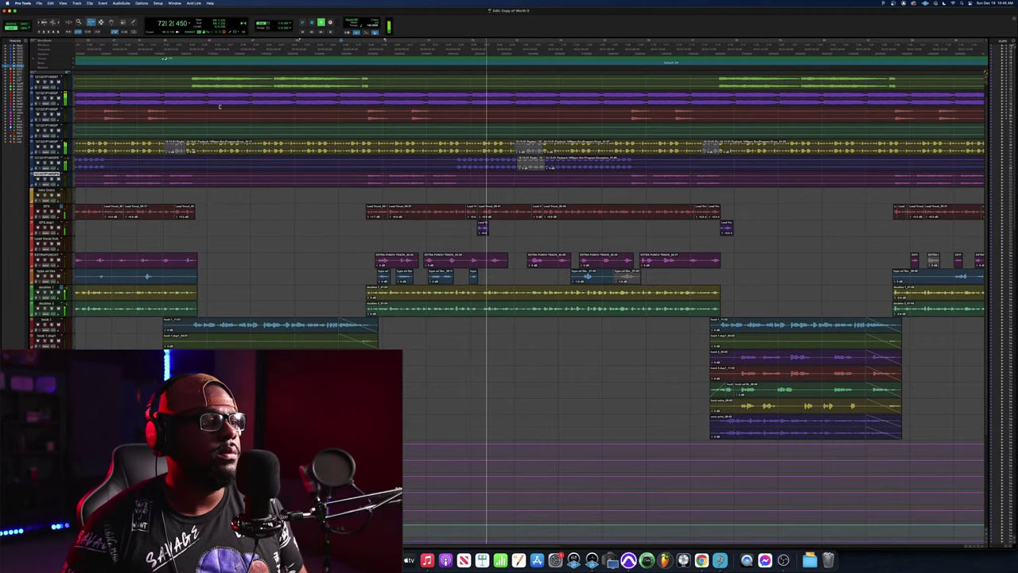
{"action": "left_click", "coordinate": [443, 238]}
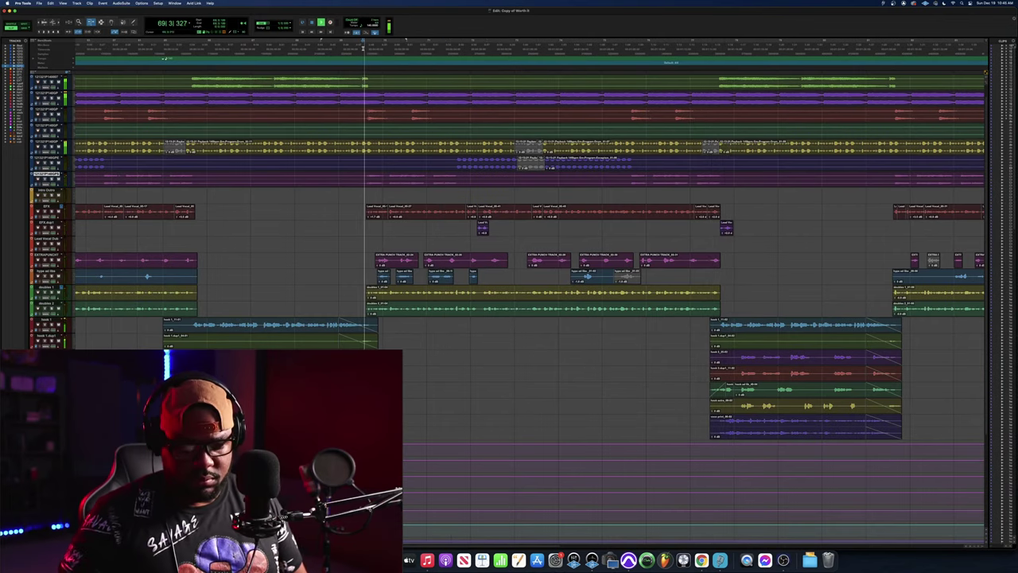
Examine the track levels, inserts and sends in the Mix window while the second verse and hook play.
{"action": "key", "text": "super+equal"}
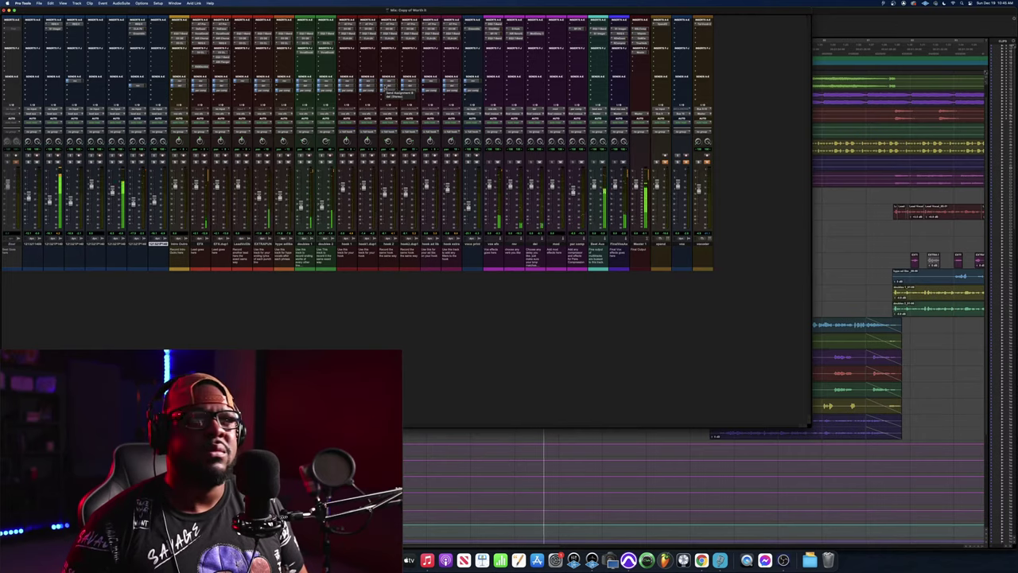
{"action": "key", "text": "super+equal"}
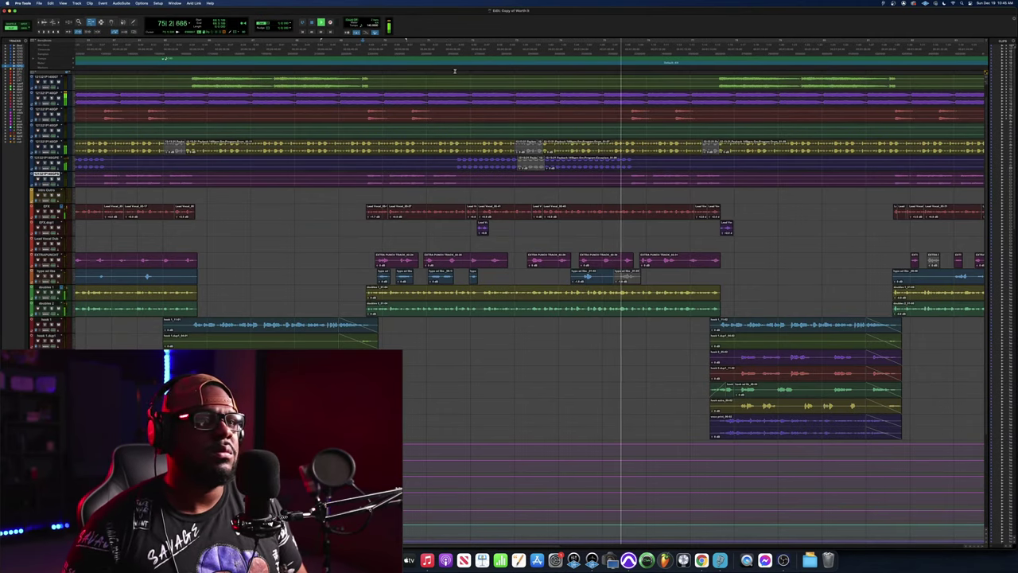
{"action": "scroll", "coordinate": [475, 68], "scroll_direction": "down", "scroll_amount": 3}
{"action": "scroll", "coordinate": [518, 118], "scroll_direction": "up", "scroll_amount": 3}
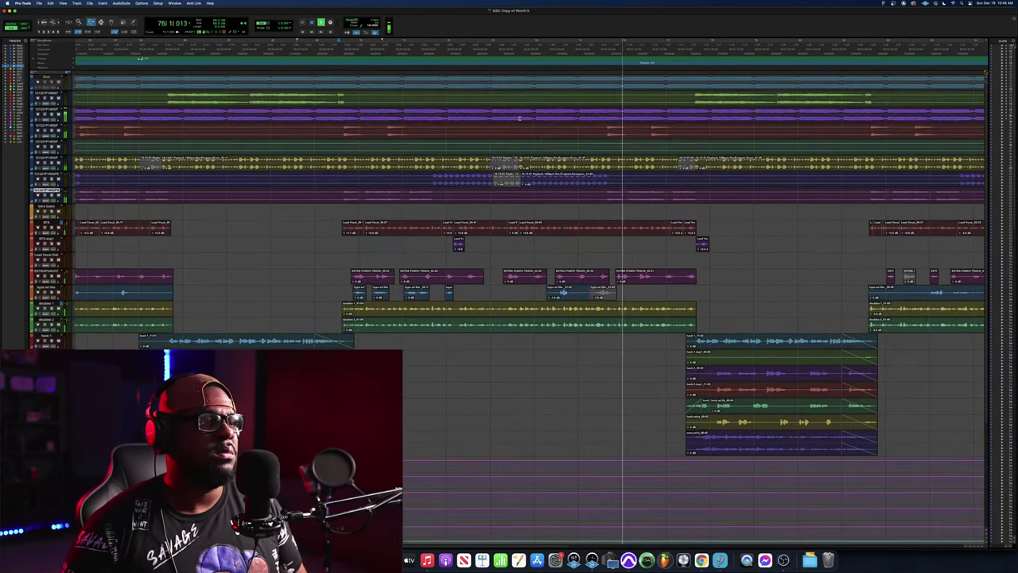
{"action": "scroll", "coordinate": [518, 118], "scroll_direction": "right", "scroll_amount": 2}
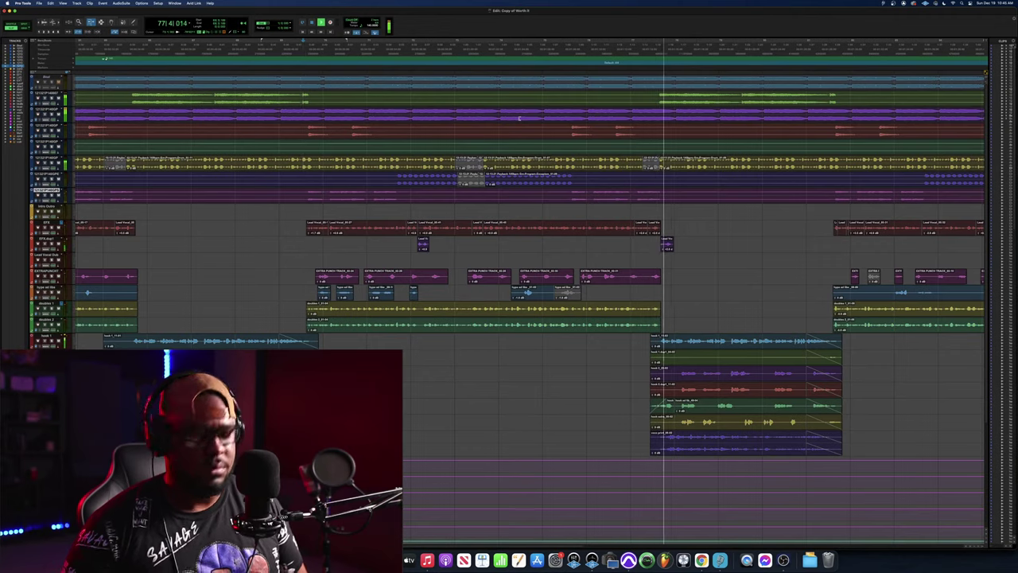
{"action": "key", "text": "super+equal"}
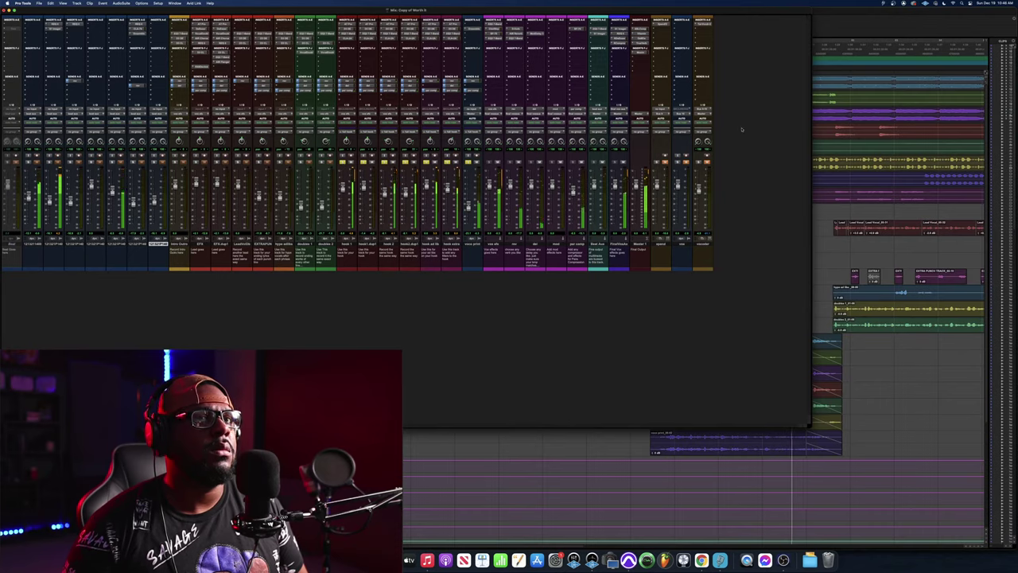
{"action": "key", "text": "super+equal"}
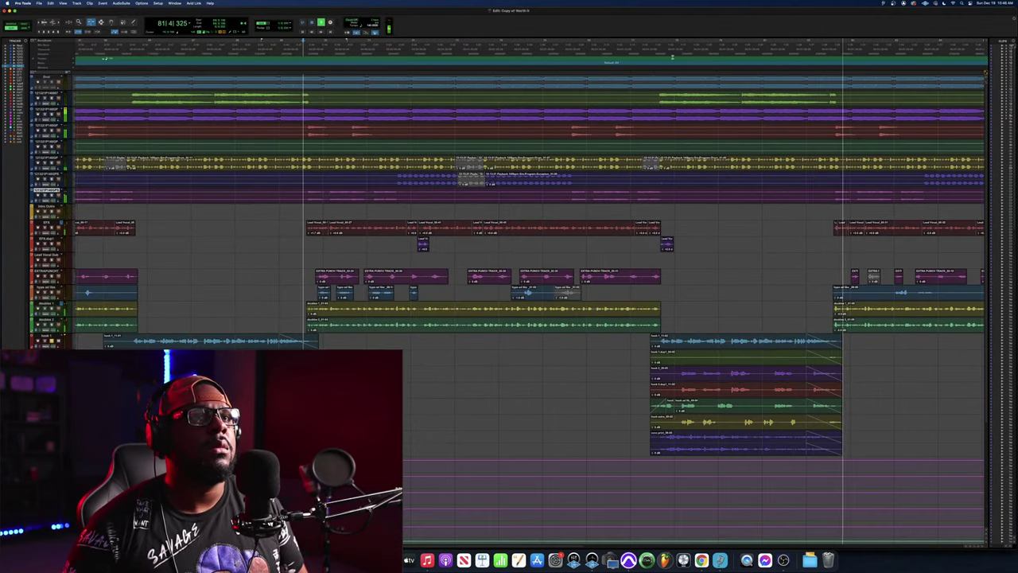
Listen through the third verse, replay the final hook, and stop playback.
{"action": "scroll", "coordinate": [631, 83], "scroll_direction": "right", "scroll_amount": 5}
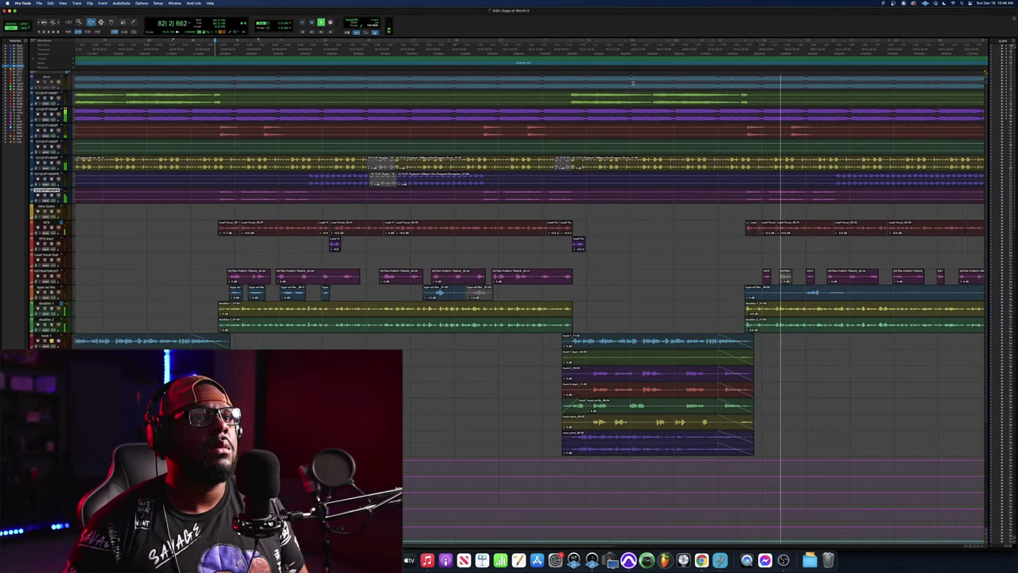
{"action": "scroll", "coordinate": [631, 83], "scroll_direction": "right", "scroll_amount": 5}
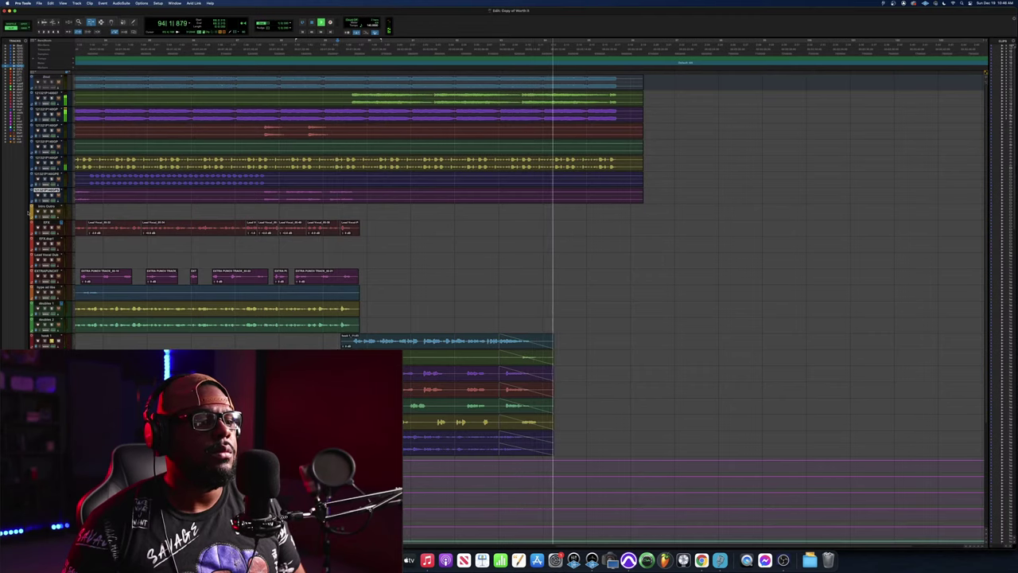
{"action": "key", "text": "space"}
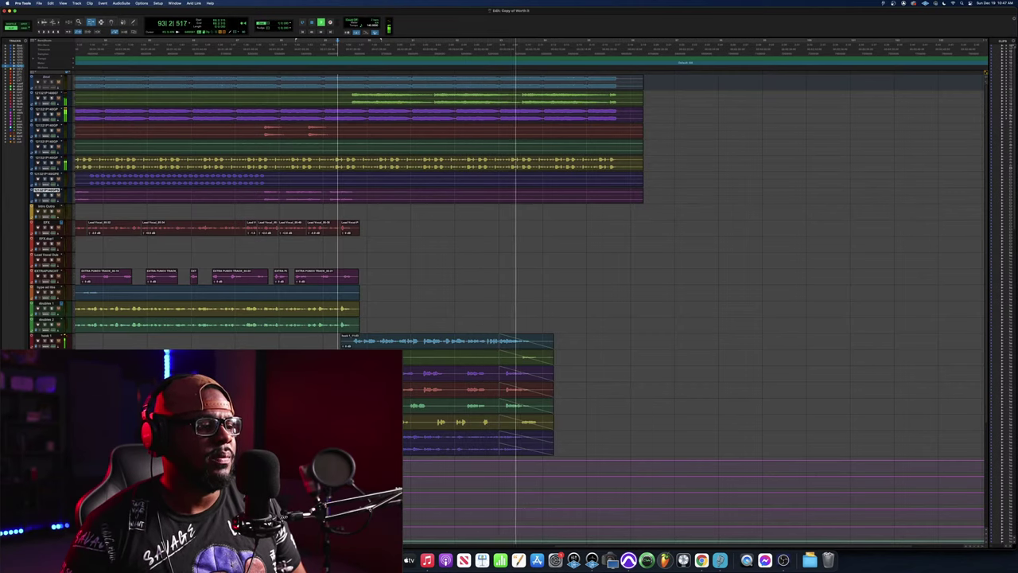
{"action": "key", "text": "space"}
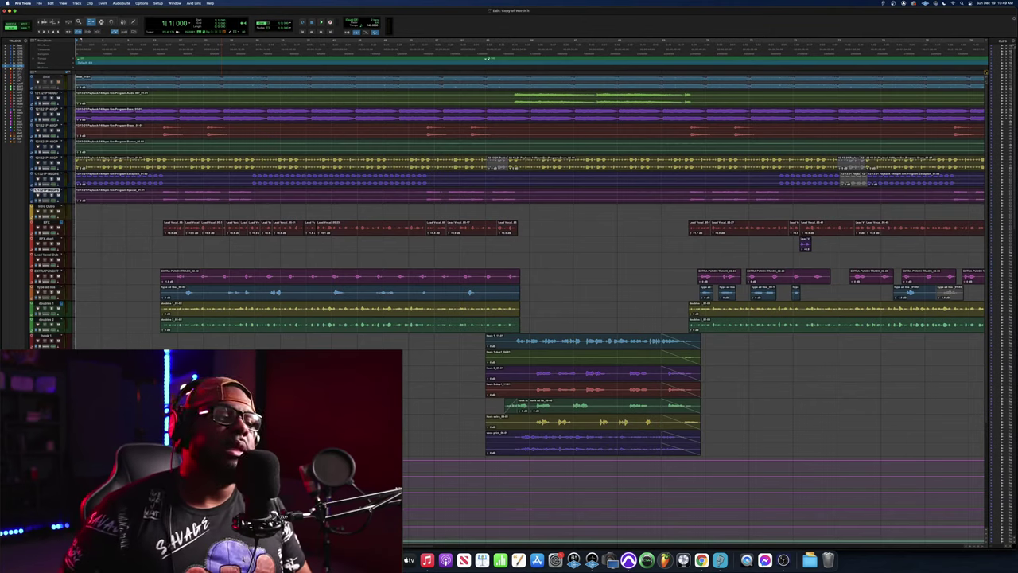
Review the verse and hook arrangement along the timeline and the channel strips in the Mix window.
{"action": "scroll", "coordinate": [530, 294], "scroll_direction": "right", "scroll_amount": 10}
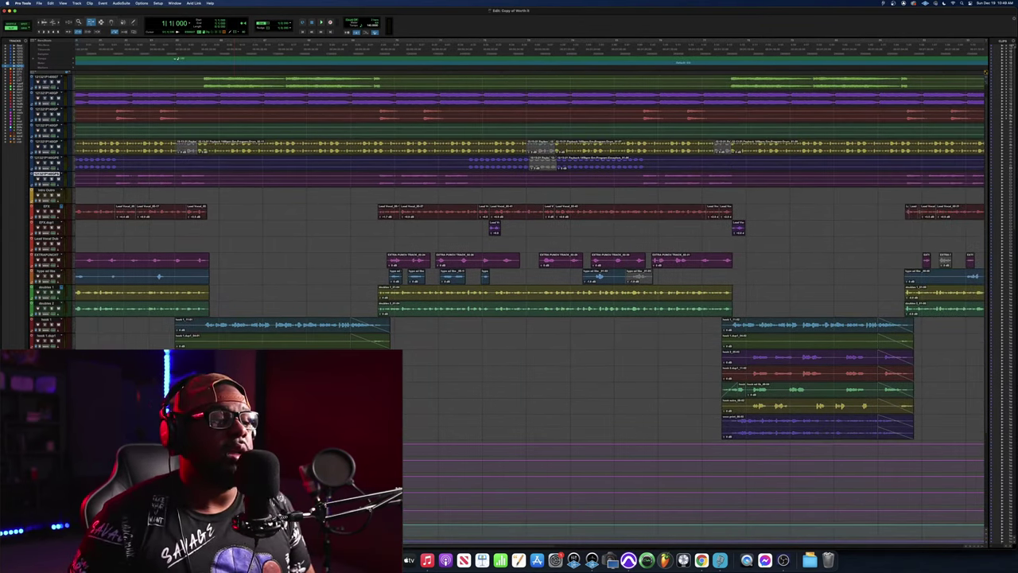
{"action": "scroll", "coordinate": [530, 294], "scroll_direction": "right", "scroll_amount": 8}
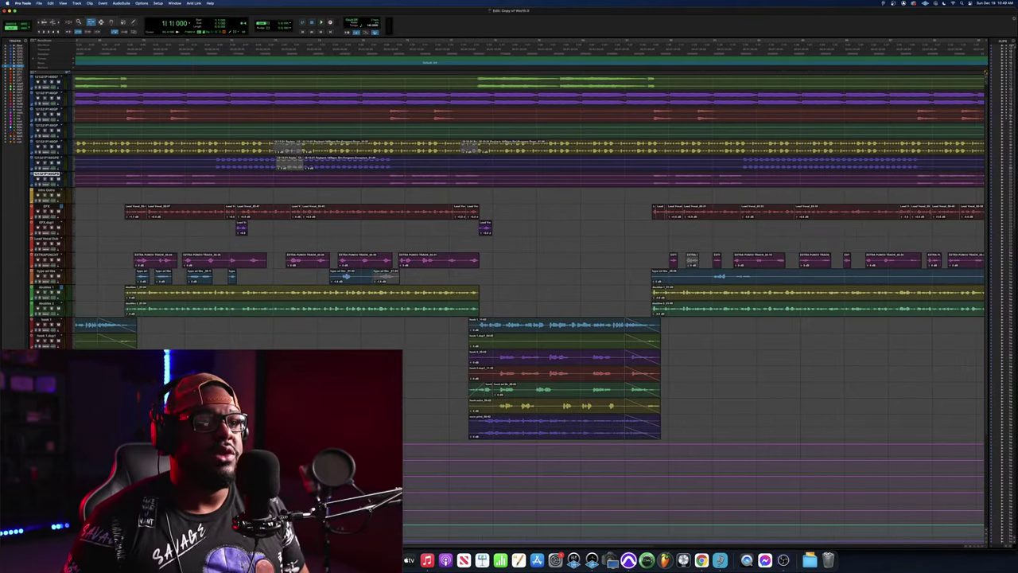
{"action": "scroll", "coordinate": [530, 294], "scroll_direction": "right", "scroll_amount": 5}
{"action": "key", "text": "super+equal"}
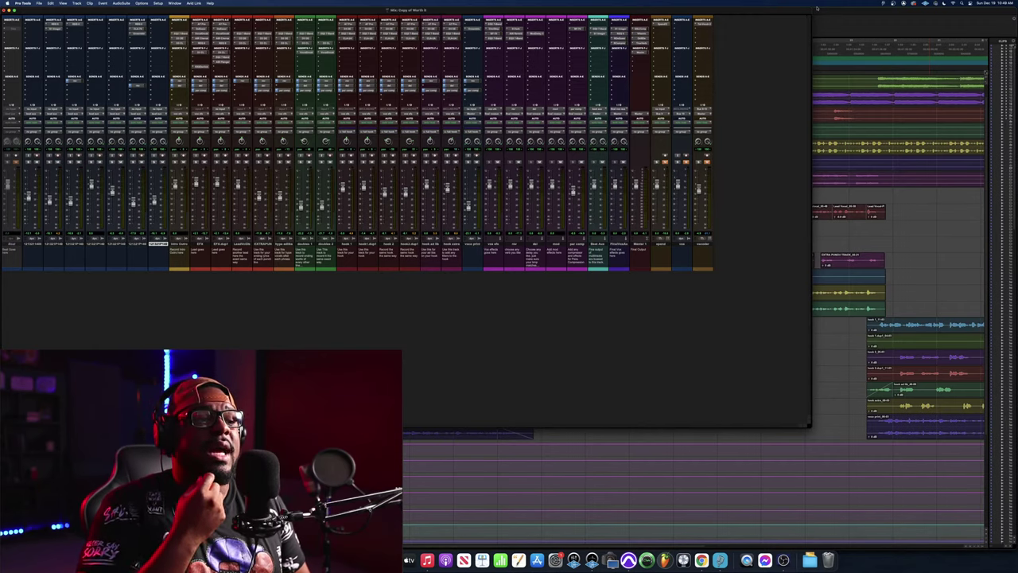
{"action": "left_click", "coordinate": [817, 8]}
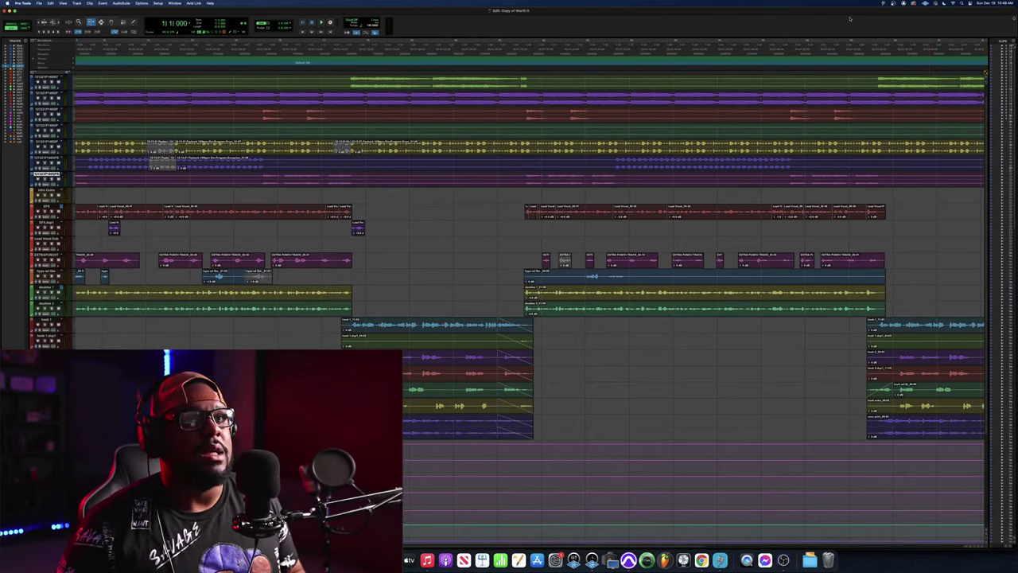
{"action": "scroll", "coordinate": [850, 19], "scroll_direction": "right", "scroll_amount": 5}
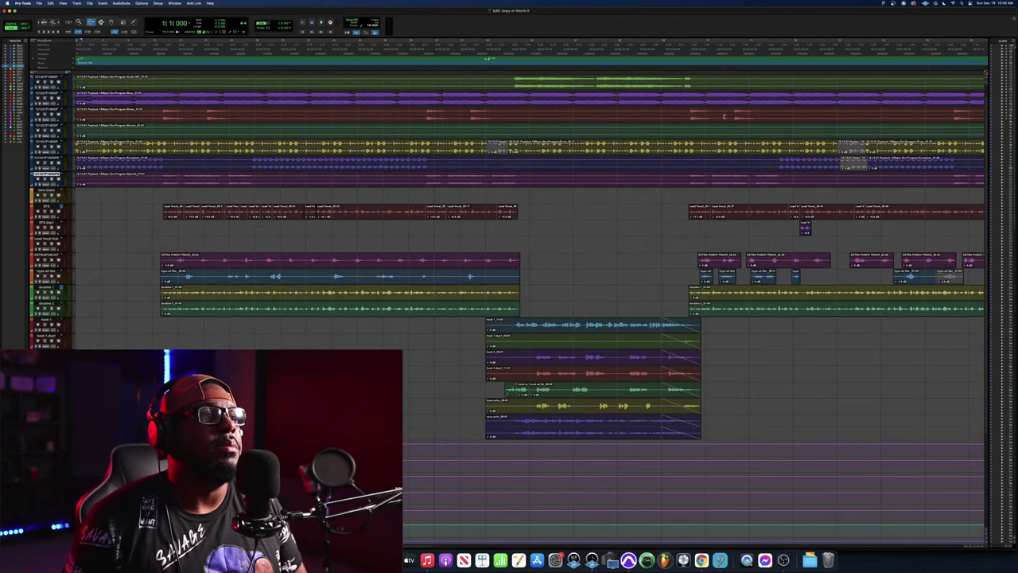
Play the first hook again from bar 65 and check its stacked vocal tracks against the beat stems.
{"action": "scroll", "coordinate": [722, 120], "scroll_direction": "right", "scroll_amount": 5}
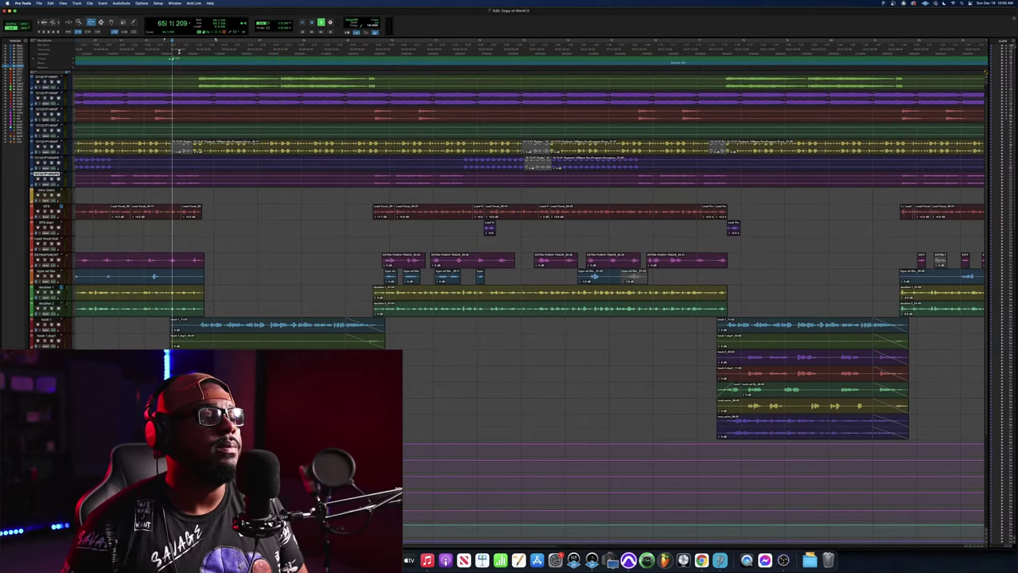
{"action": "key", "text": "space"}
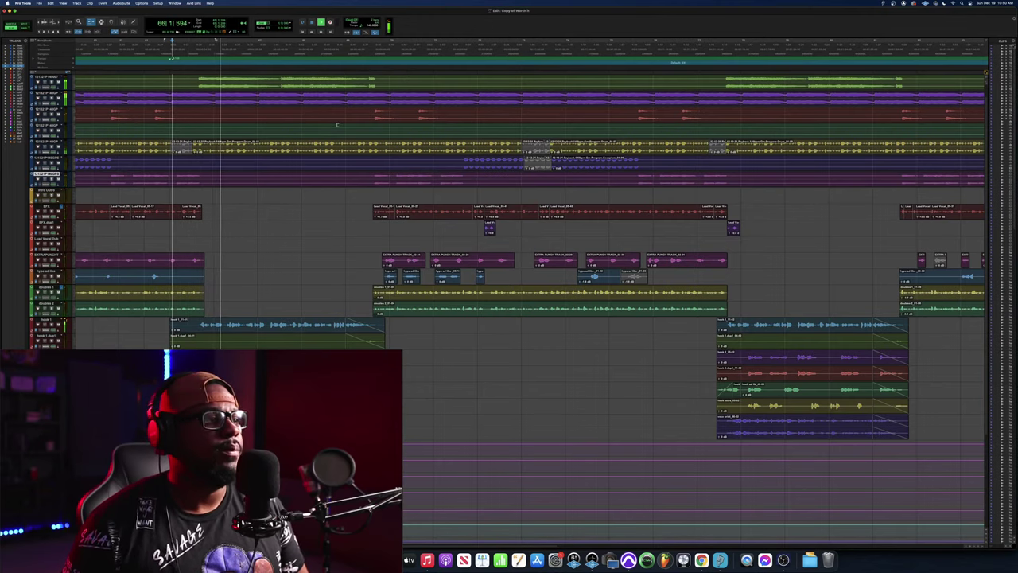
{"action": "scroll", "coordinate": [352, 156], "scroll_direction": "down", "scroll_amount": 4}
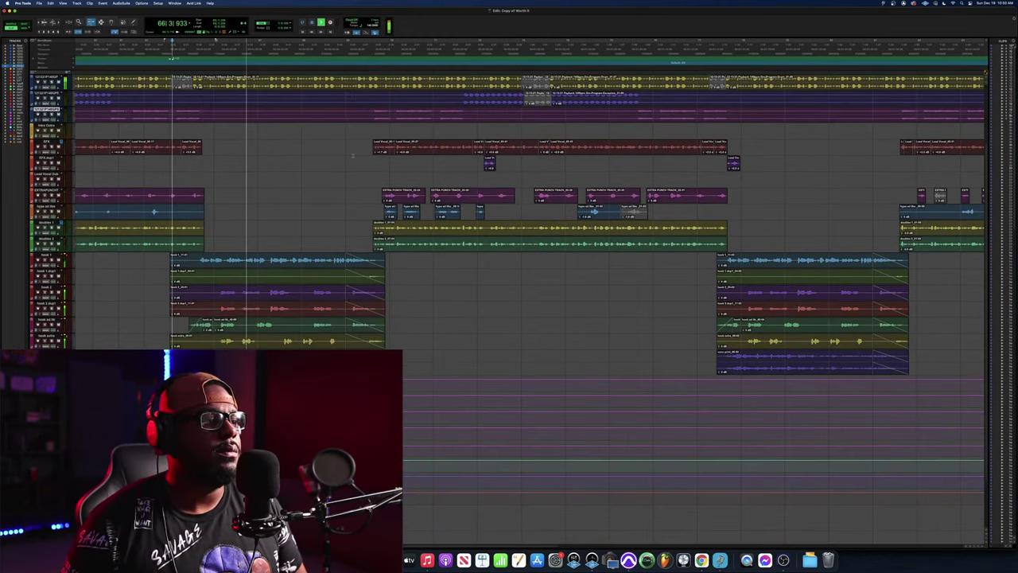
{"action": "scroll", "coordinate": [358, 156], "scroll_direction": "up", "scroll_amount": 5}
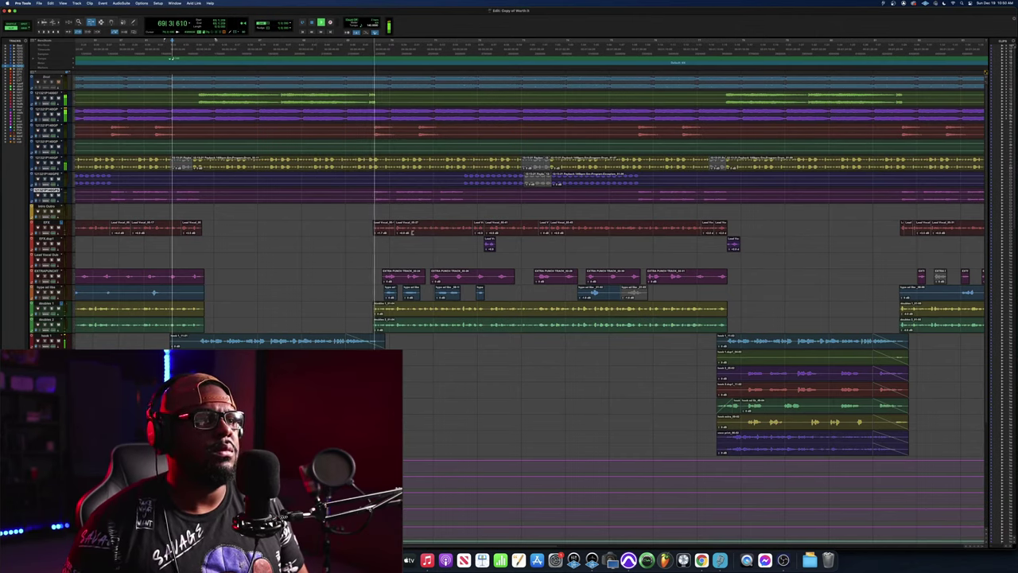
{"action": "scroll", "coordinate": [412, 232], "scroll_direction": "right", "scroll_amount": 3}
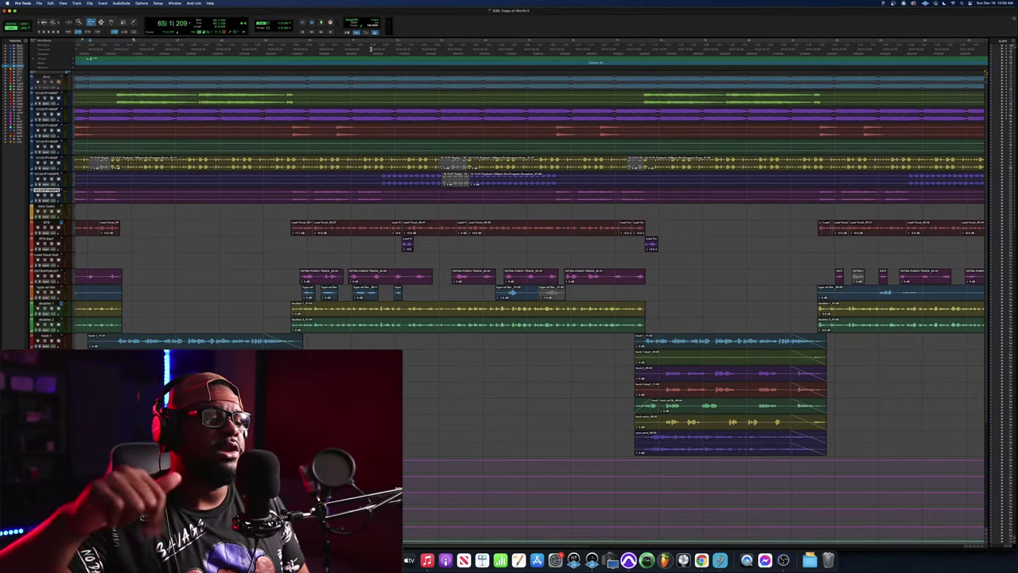
Play the second verse from around bar 71, and replay its entry out of the hook from bar 69.
{"action": "left_click", "coordinate": [385, 51]}
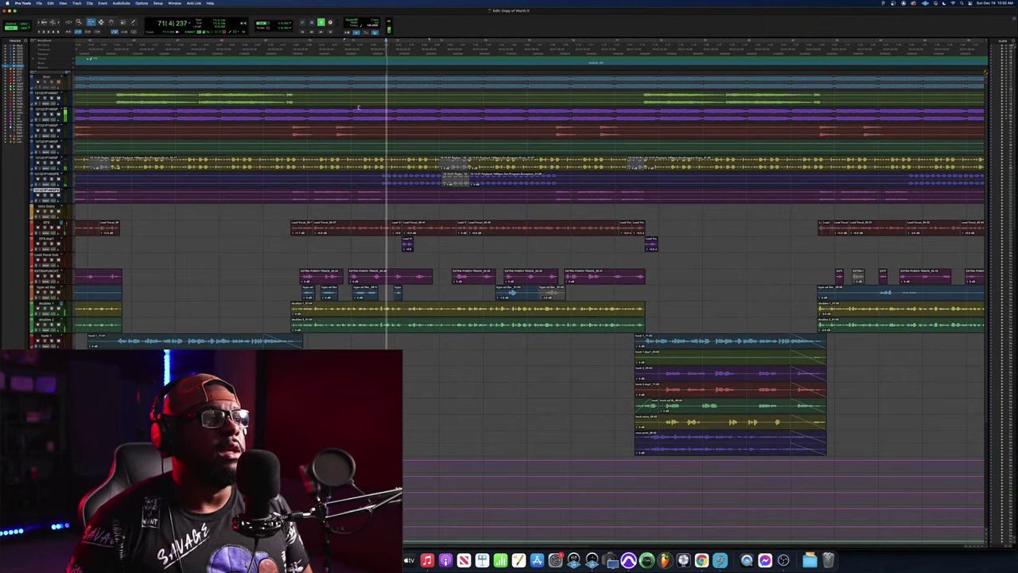
{"action": "key", "text": "space"}
{"action": "key", "text": "space"}
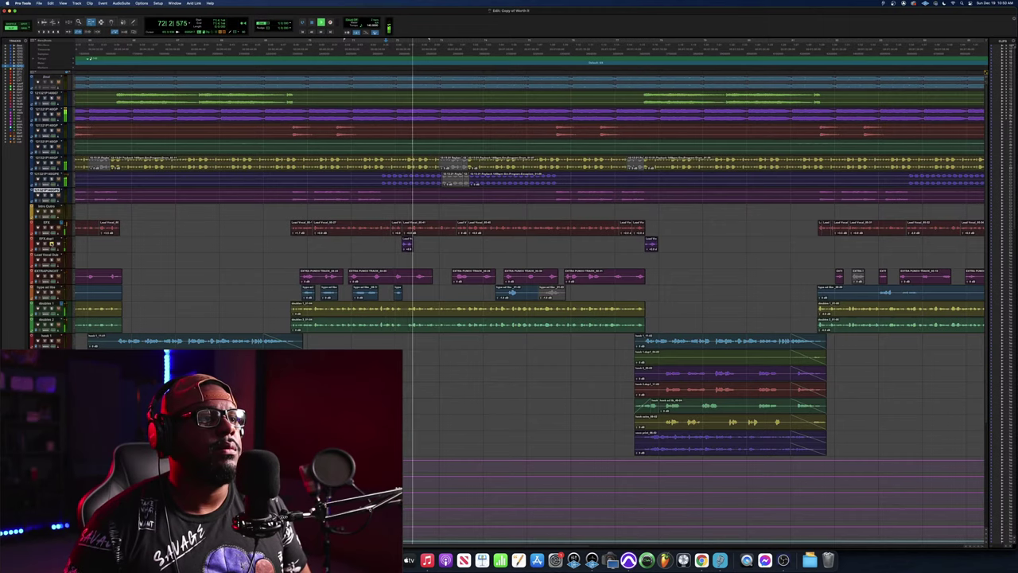
{"action": "key", "text": "space"}
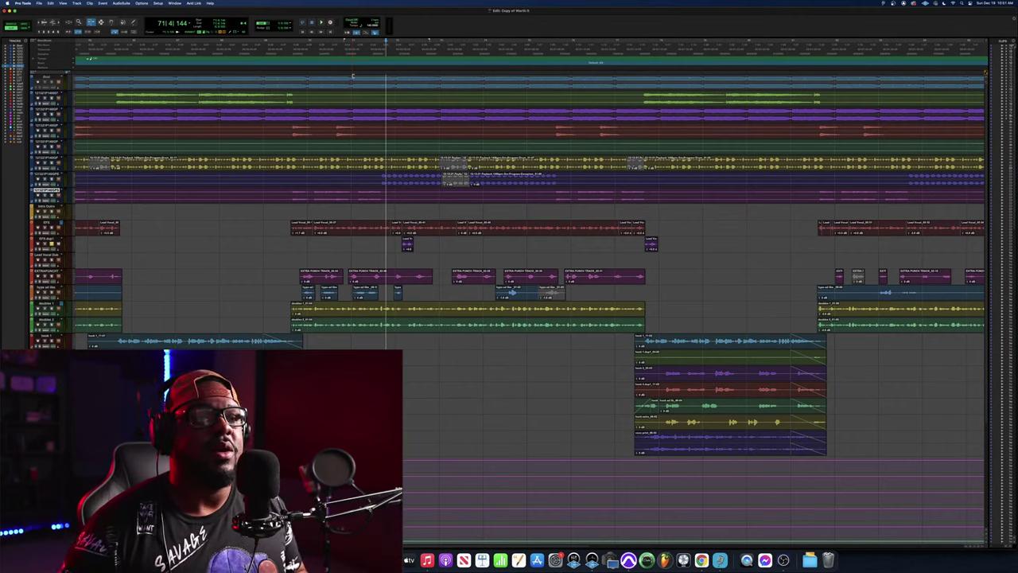
{"action": "left_click", "coordinate": [281, 46]}
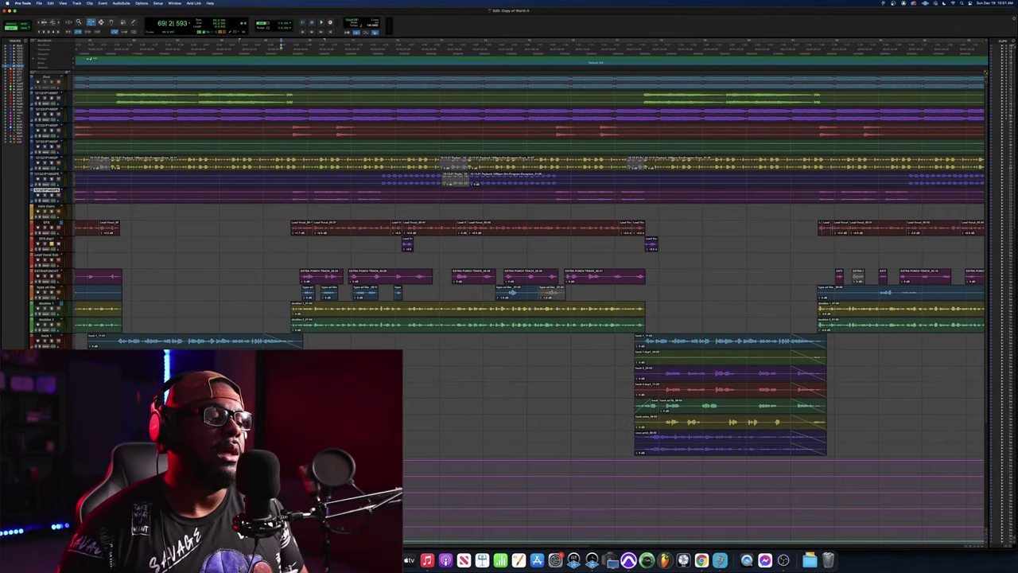
{"action": "key", "text": "space"}
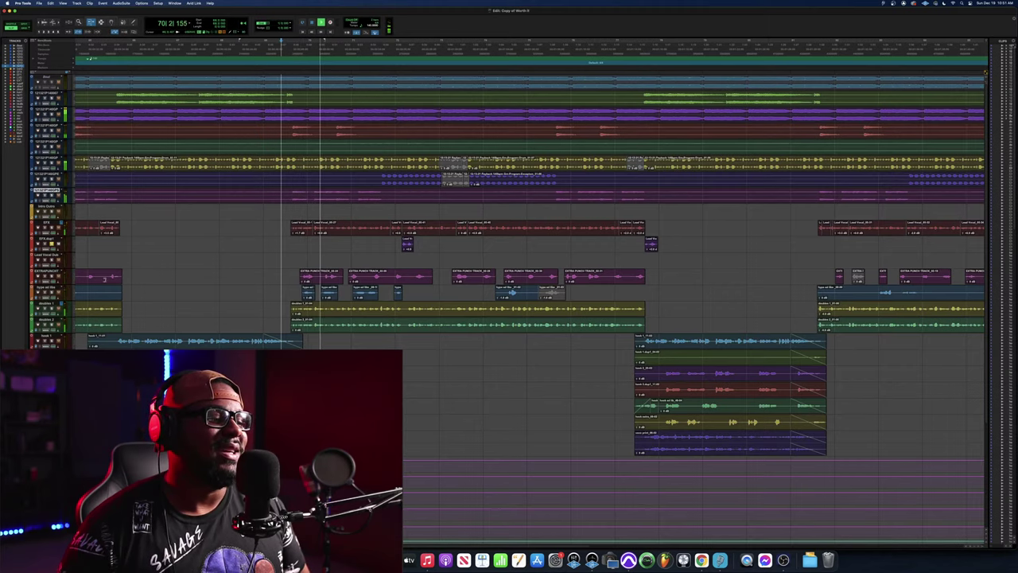
{"action": "key", "text": "space"}
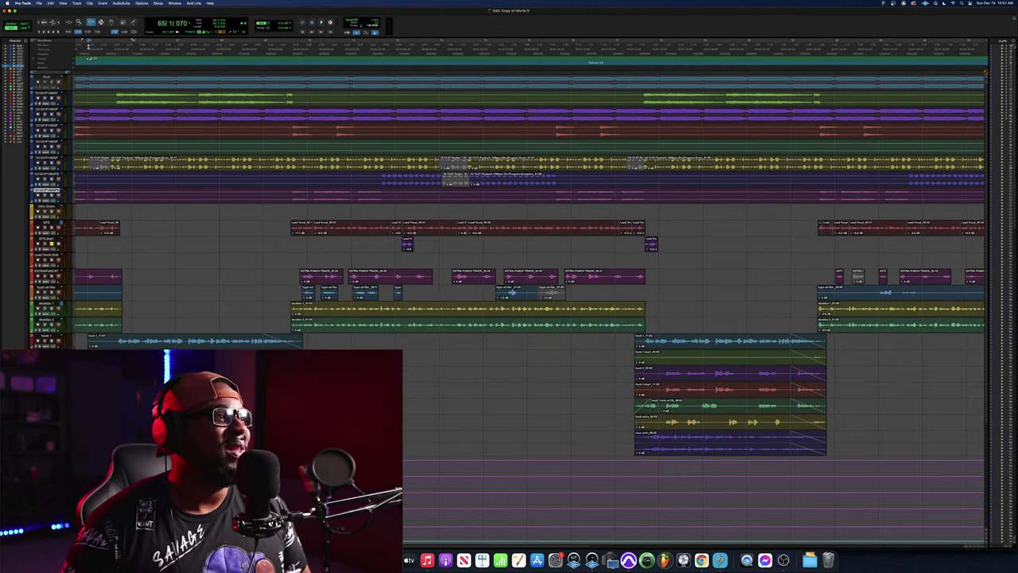
Play the first hook from bar 65 and check its stacked vocal and ad-lib tracks.
{"action": "scroll", "coordinate": [146, 39], "scroll_direction": "left", "scroll_amount": 2}
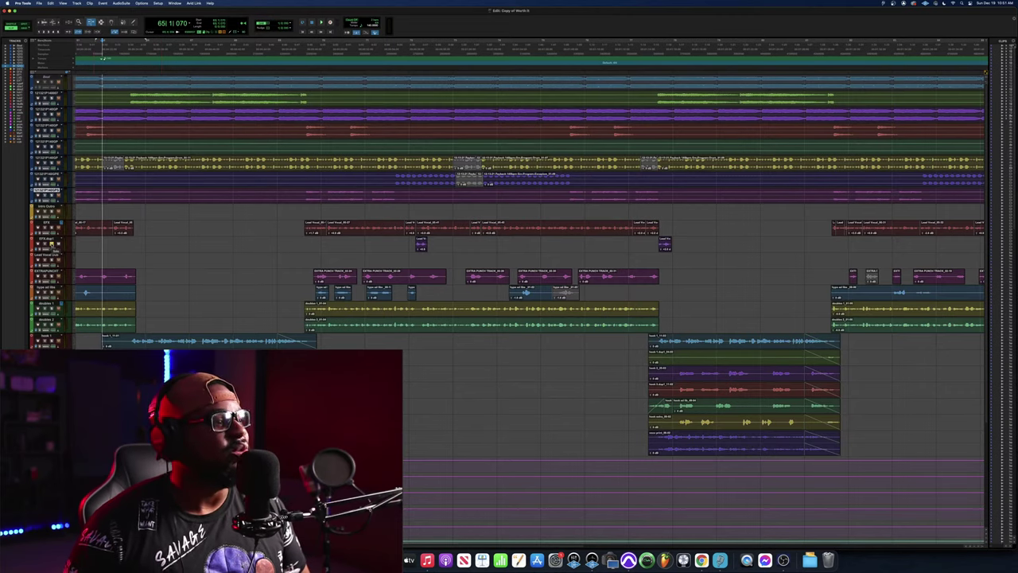
{"action": "key", "text": "space"}
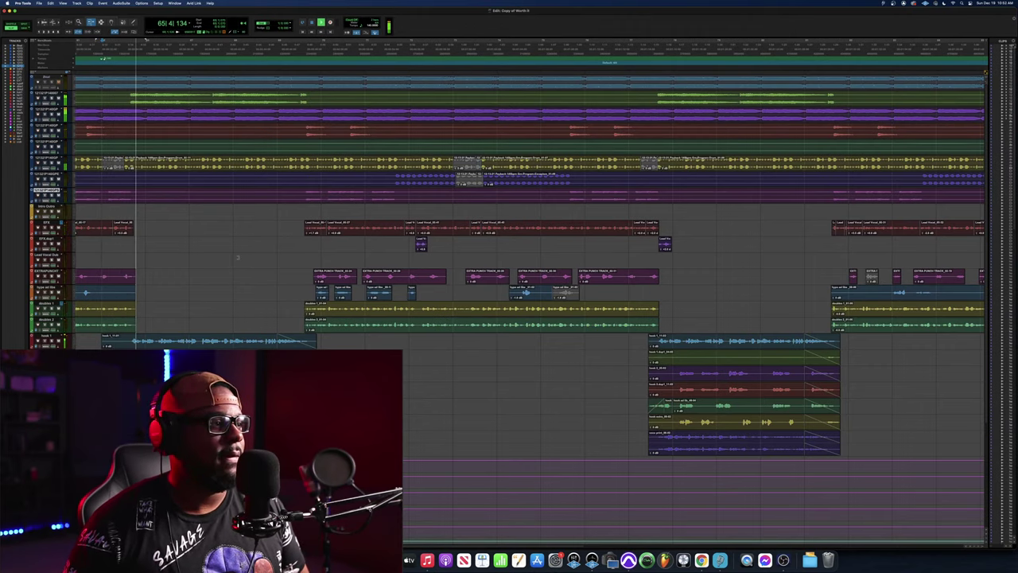
{"action": "scroll", "coordinate": [239, 258], "scroll_direction": "down", "scroll_amount": 3}
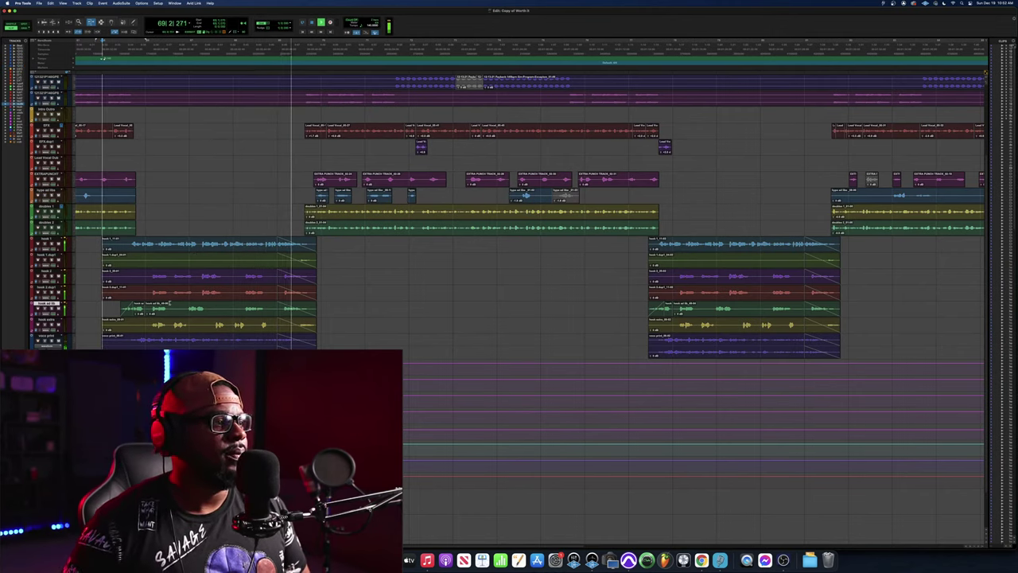
Insert the mono EQ3 7-Band plug-in on the hook ad-lib track.
{"action": "left_click", "coordinate": [182, 301]}
{"action": "key", "text": "super+equal"}
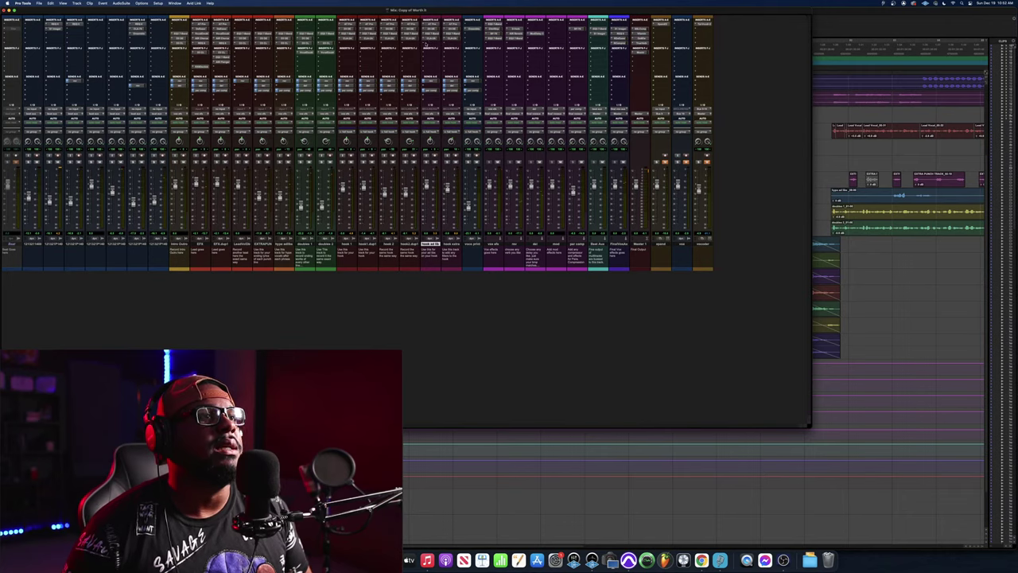
{"action": "left_click", "coordinate": [430, 24]}
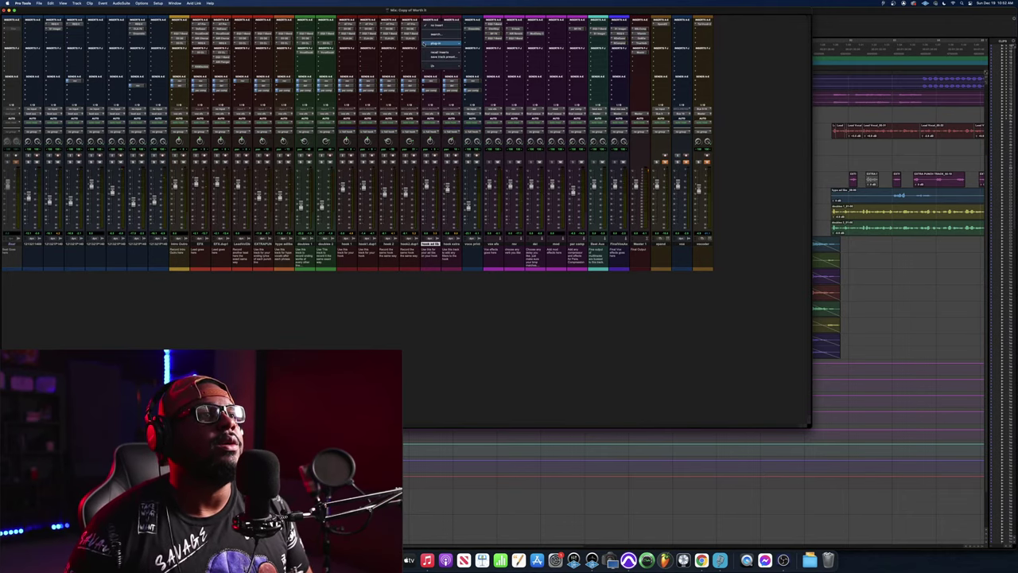
{"action": "mouse_move", "coordinate": [435, 43]}
{"action": "mouse_move", "coordinate": [471, 45]}
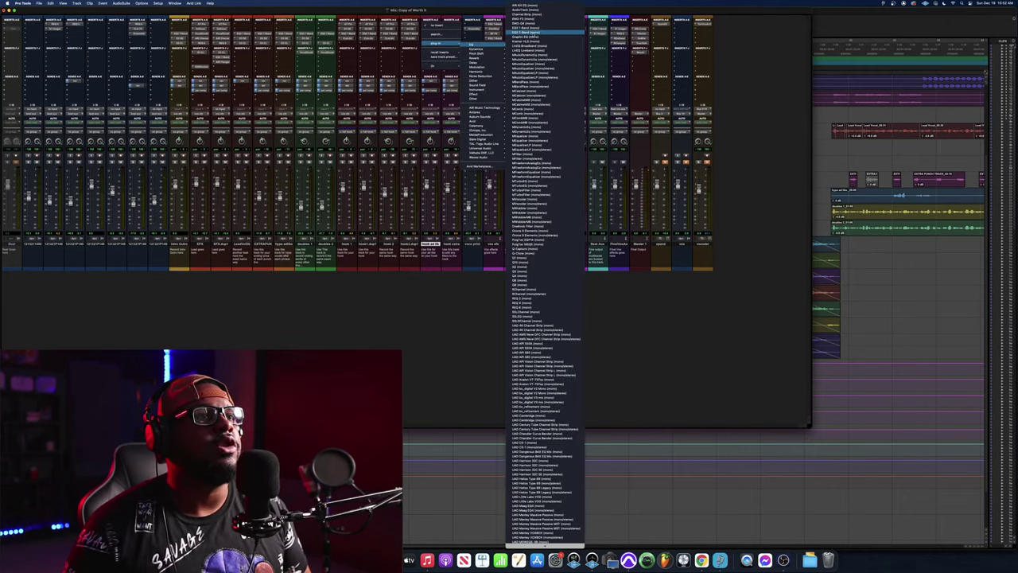
{"action": "left_click", "coordinate": [529, 32]}
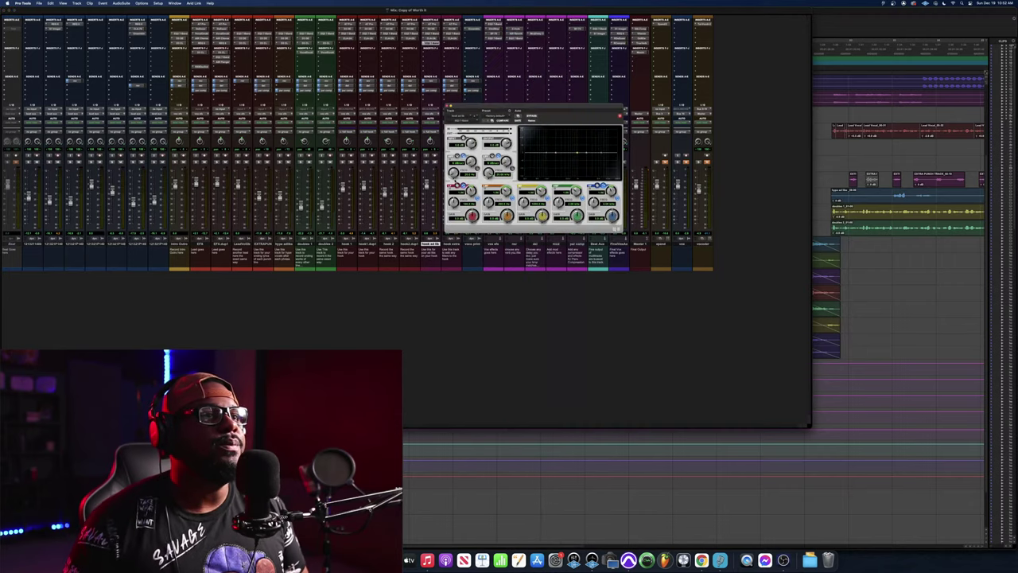
Play the hook from bar 66 and band-limit the hook ad-libs with the EQ's high-pass and low-pass filters.
{"action": "left_click", "coordinate": [859, 40]}
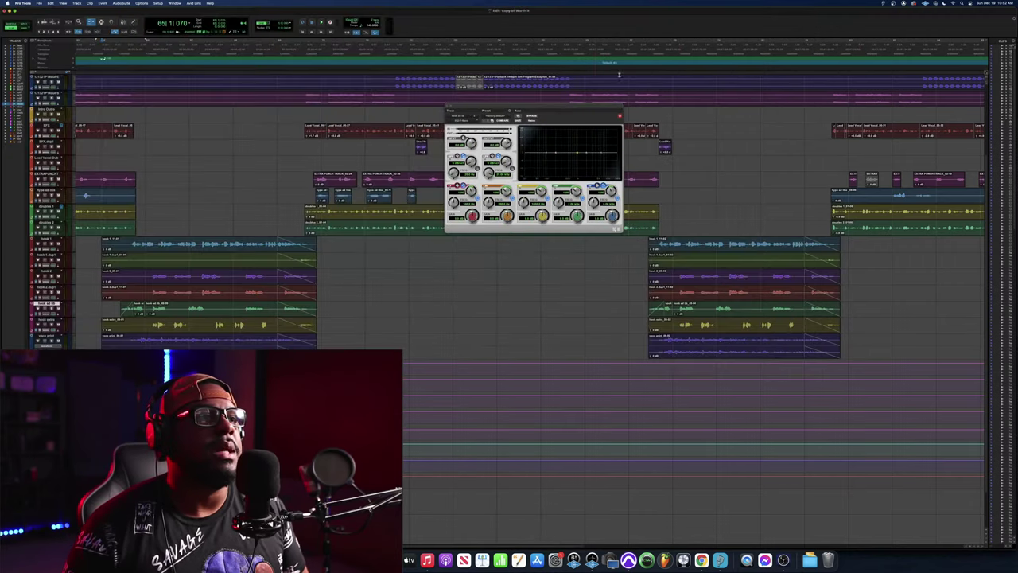
{"action": "left_click", "coordinate": [172, 48]}
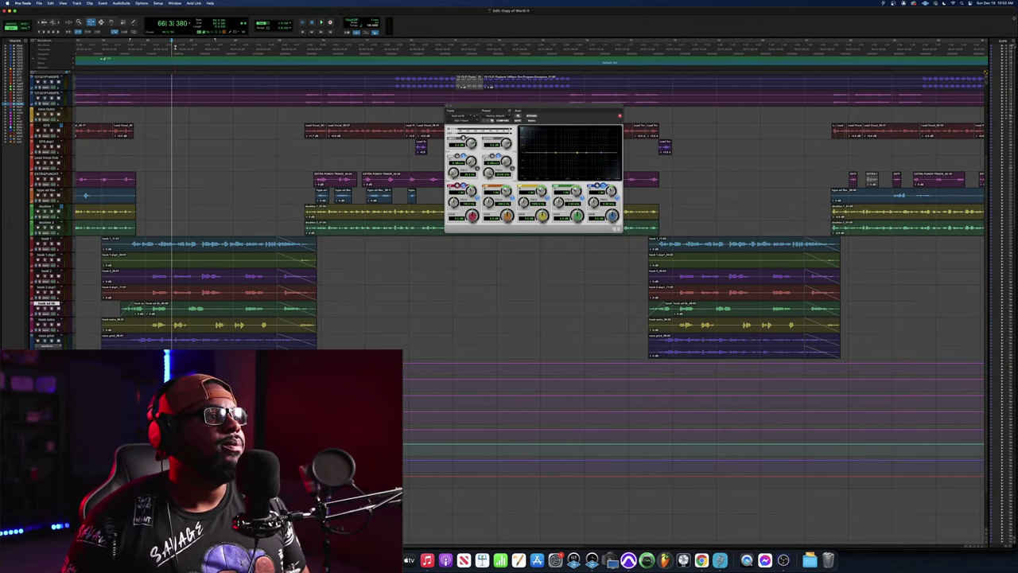
{"action": "key", "text": "space"}
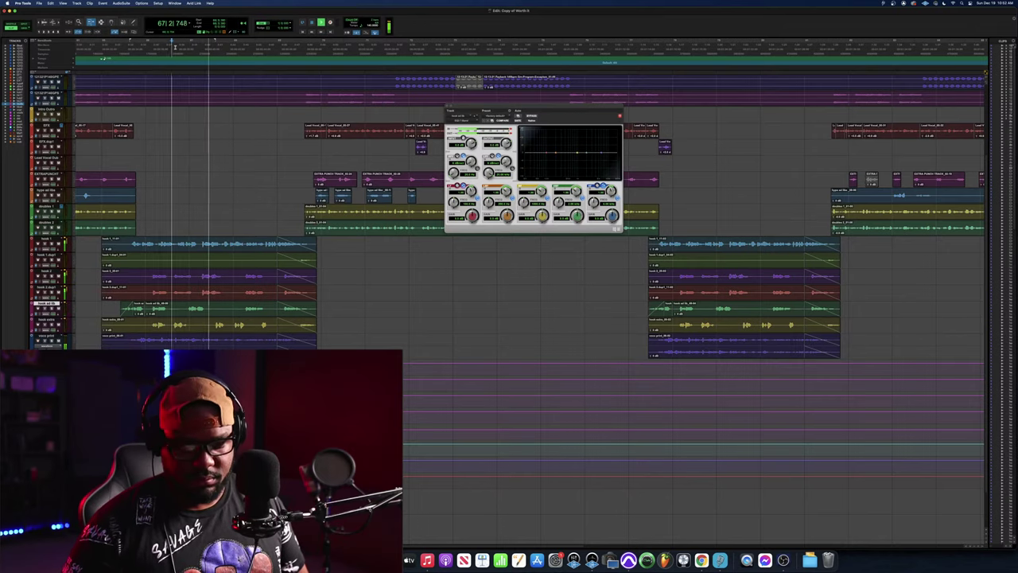
{"action": "key", "text": "super+equal"}
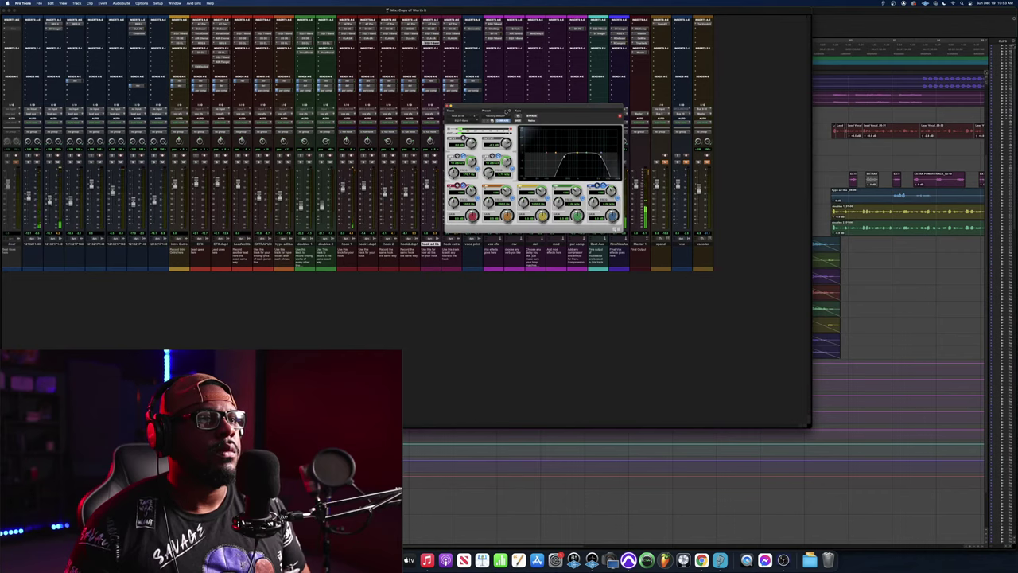
Play the hook again to hear the filtered ad-libs against the mix, and close the EQ window.
{"action": "left_click", "coordinate": [510, 111]}
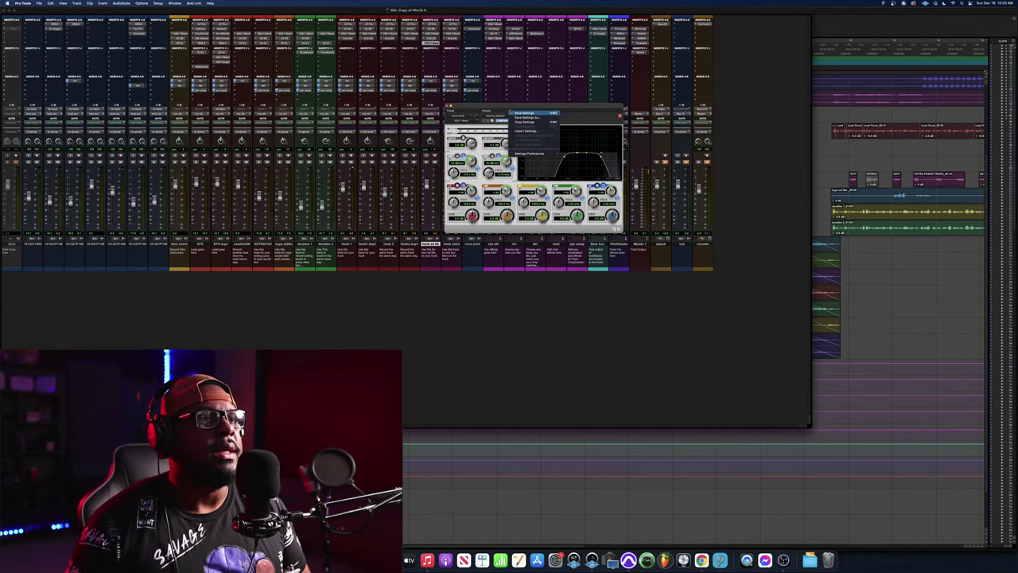
{"action": "left_click", "coordinate": [558, 111]}
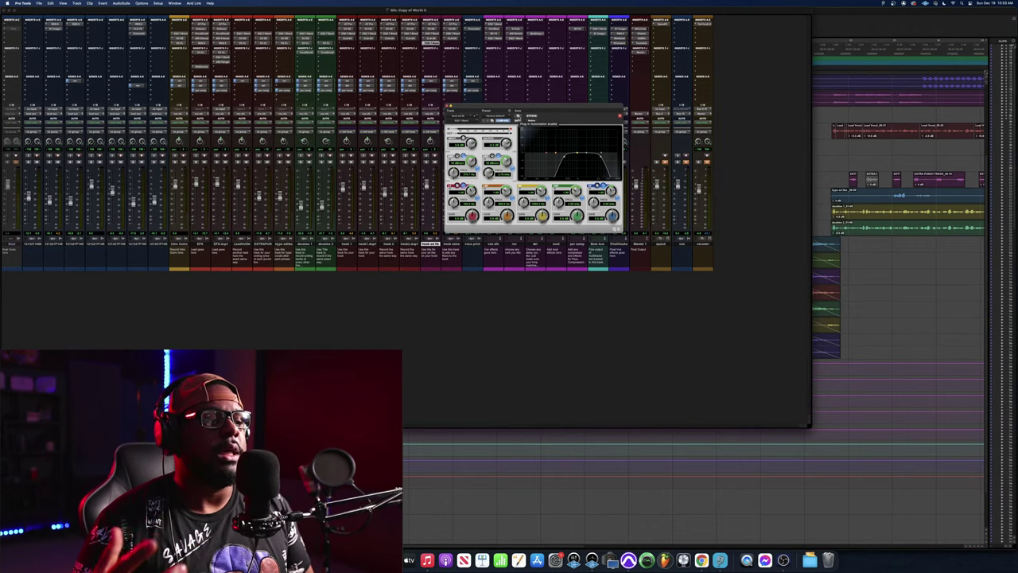
{"action": "key", "text": "space"}
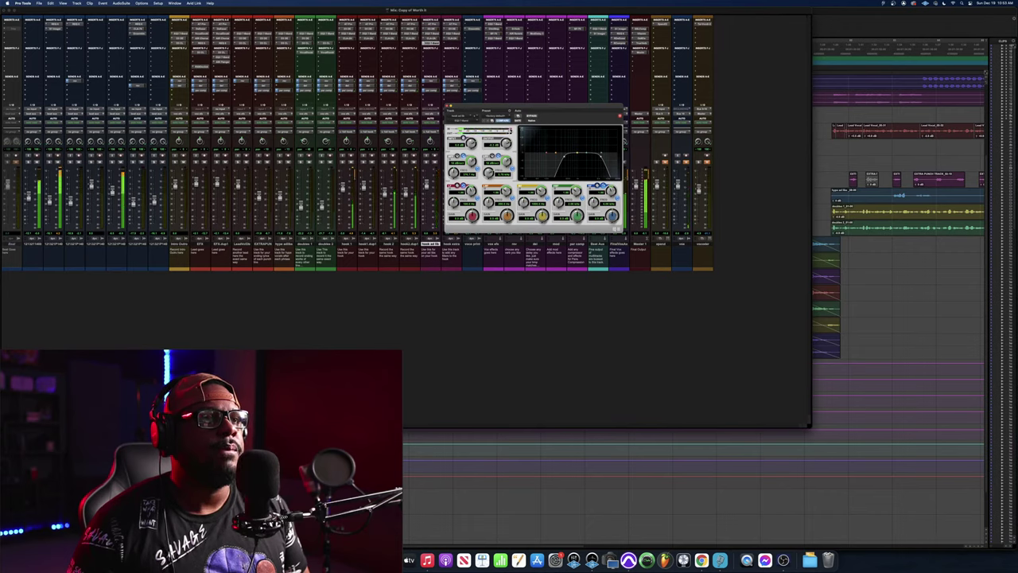
{"action": "key", "text": "super+w"}
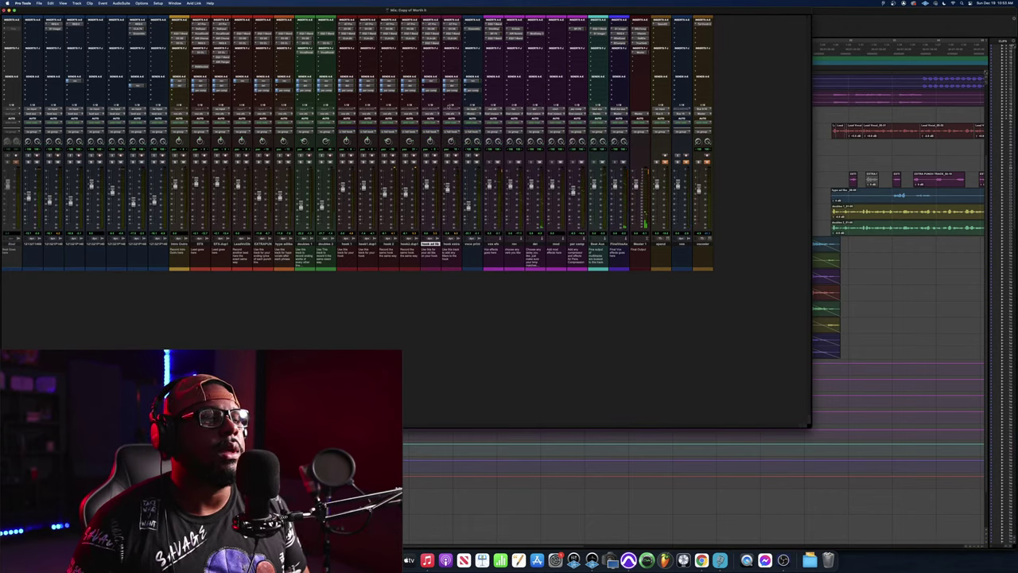
Enable Master Bypass automation for the EQ3 7-Band on the hook ad-lib track.
{"action": "left_click", "coordinate": [429, 43]}
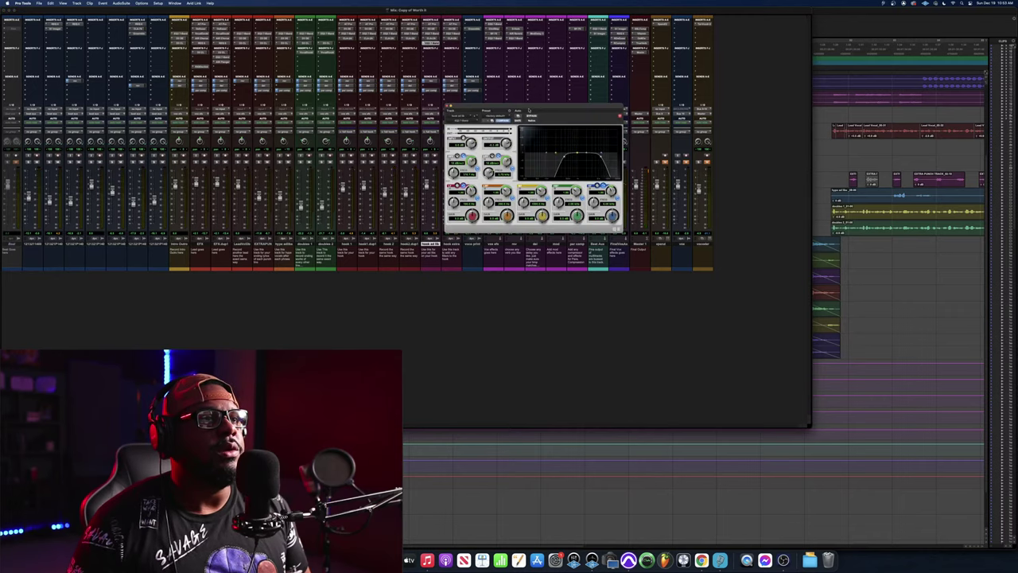
{"action": "left_click", "coordinate": [517, 116]}
{"action": "left_click", "coordinate": [431, 159]}
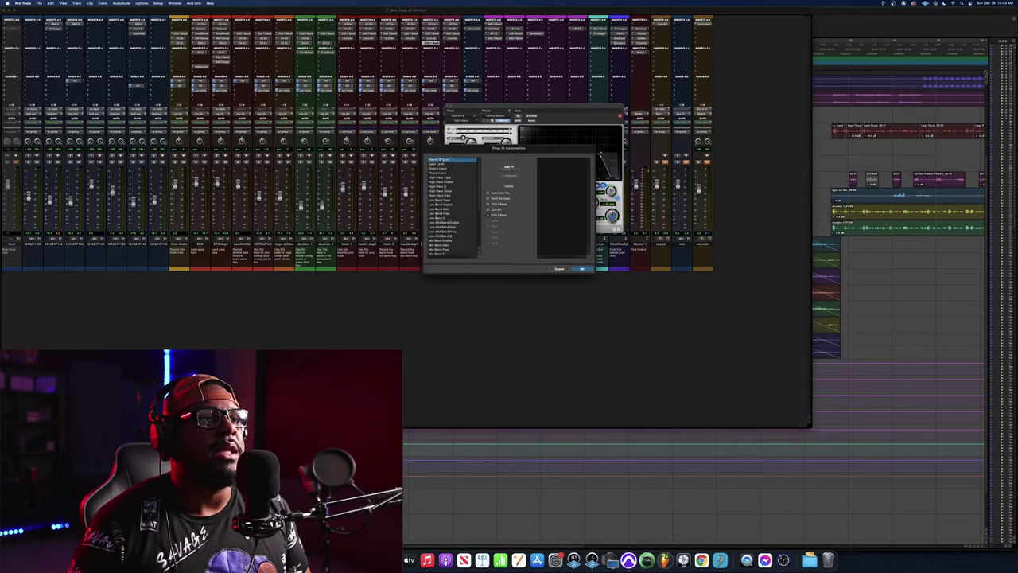
{"action": "left_click", "coordinate": [509, 167]}
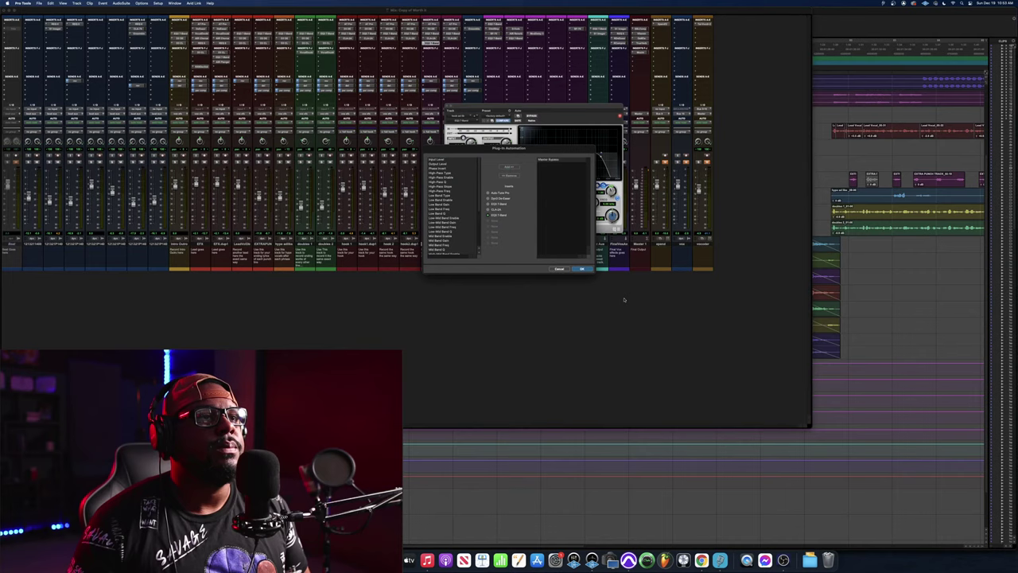
{"action": "left_click", "coordinate": [582, 269]}
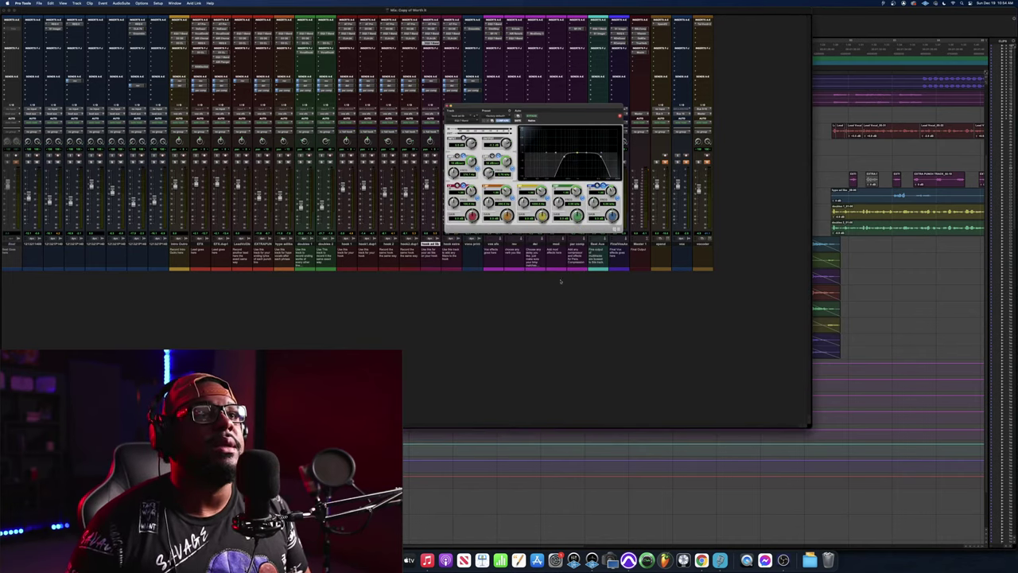
Play the filtered hook ad-lib, return to just before the hook at bar 64, and bypass the EQ.
{"action": "key", "text": "super+equal"}
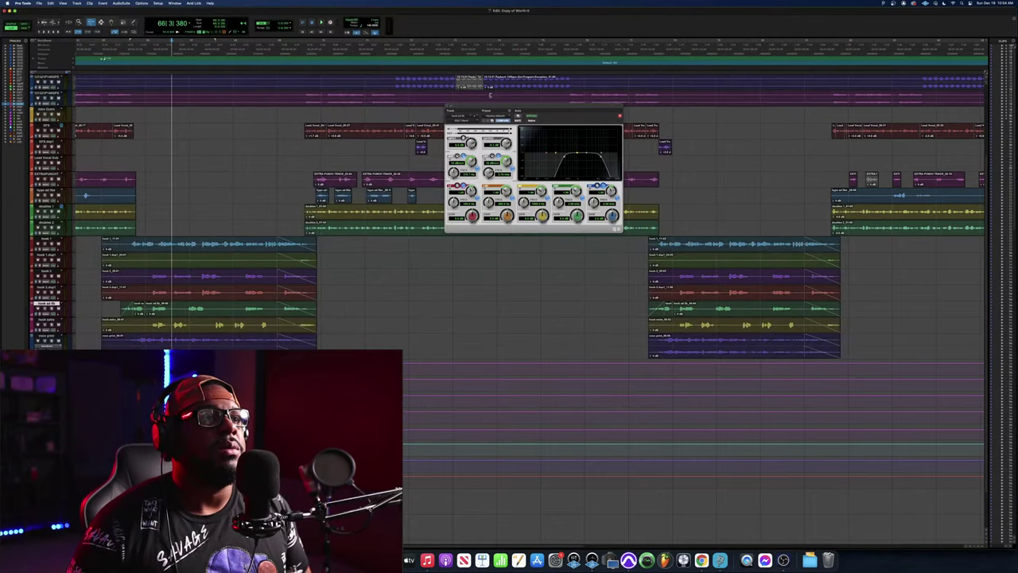
{"action": "key", "text": "space"}
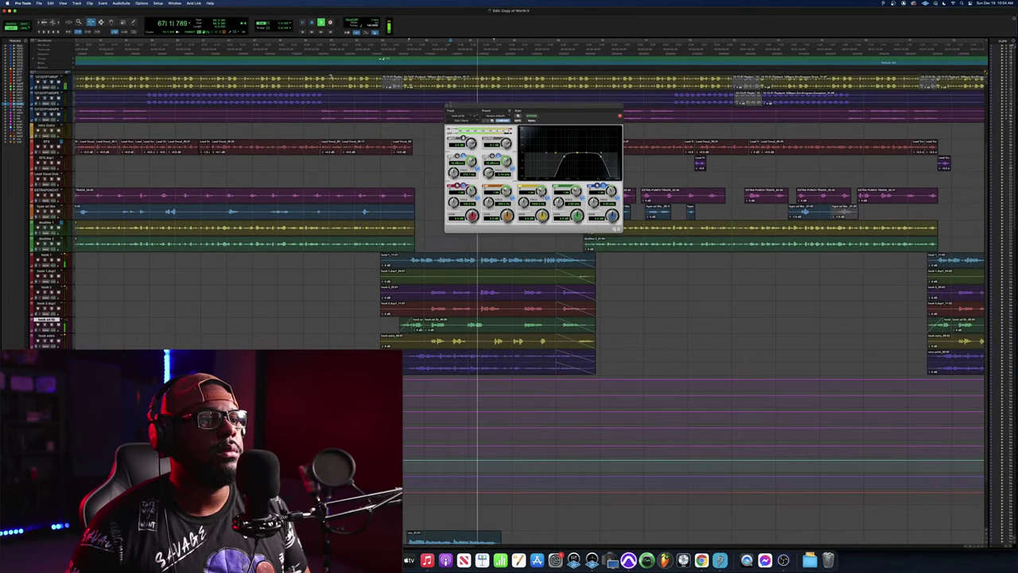
{"action": "key", "text": "space"}
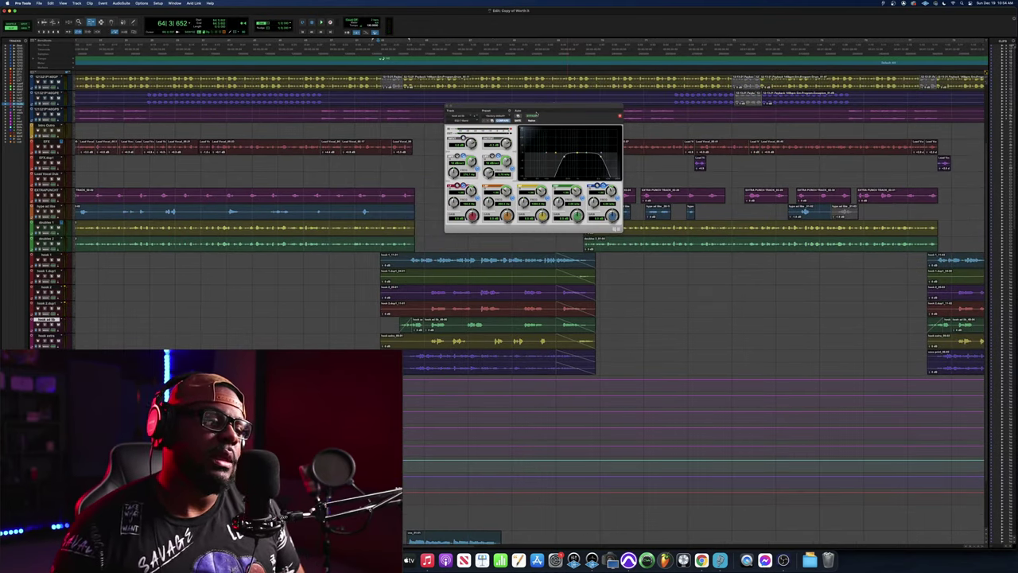
{"action": "left_click", "coordinate": [532, 117]}
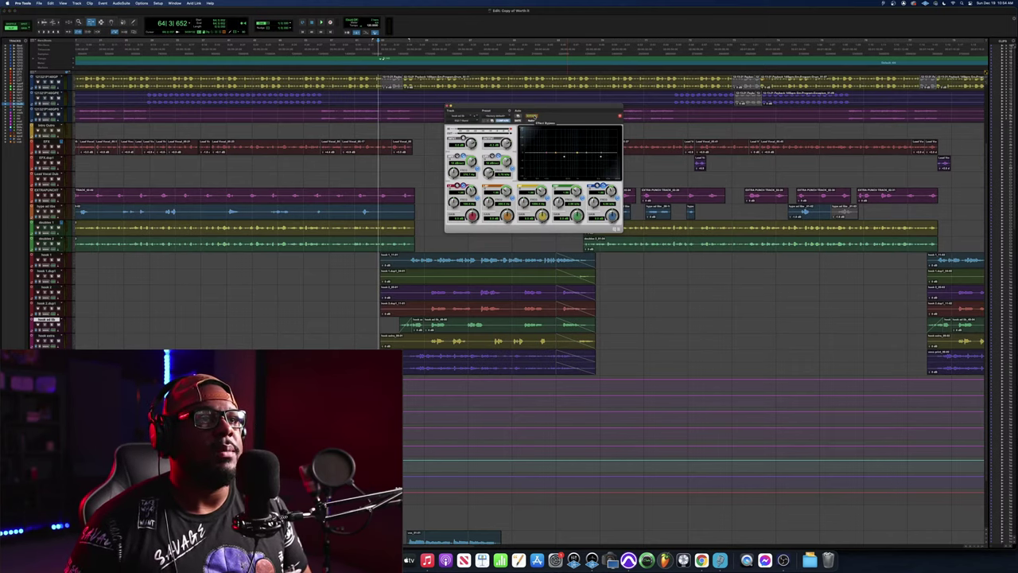
Arm the hook ad-lib track for writing automation.
{"action": "key", "text": "super+equal"}
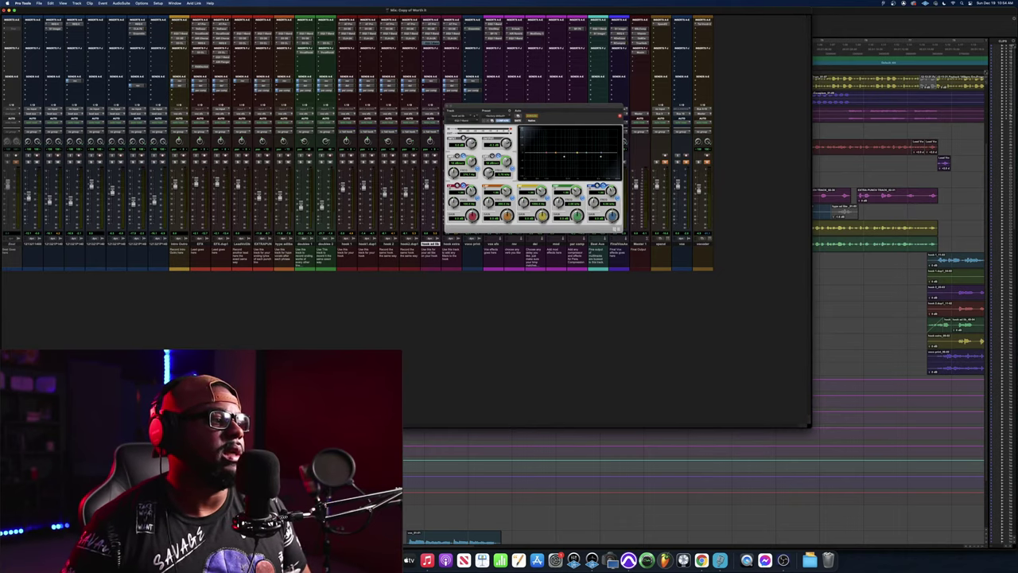
{"action": "key", "text": "super+equal"}
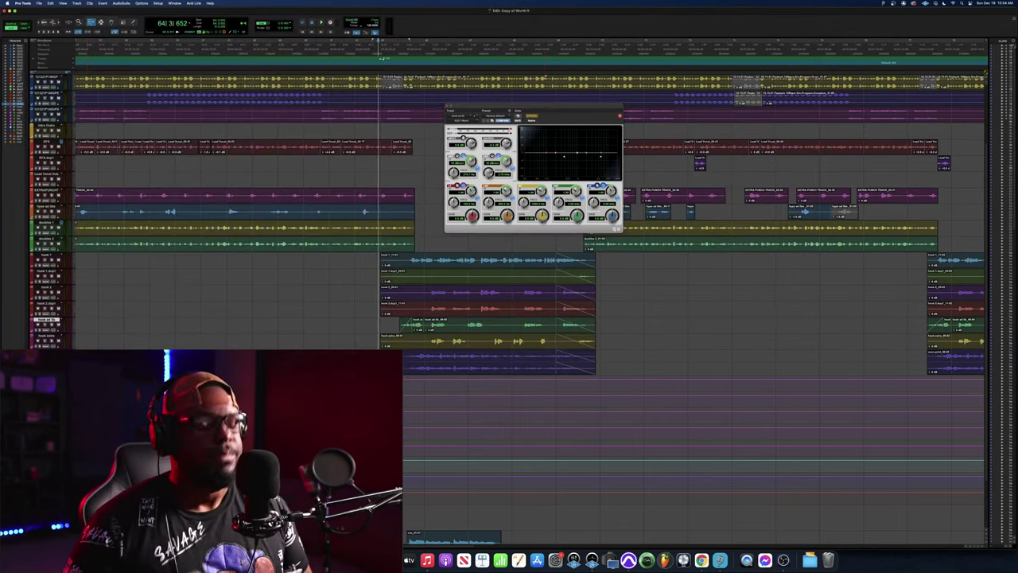
{"action": "key", "text": "super+equal"}
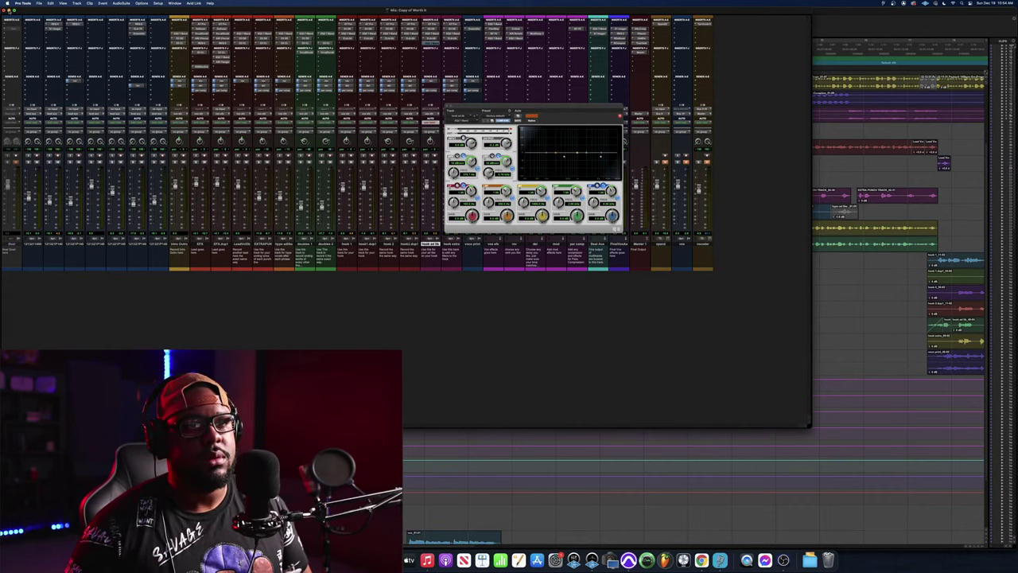
{"action": "key", "text": "super+equal"}
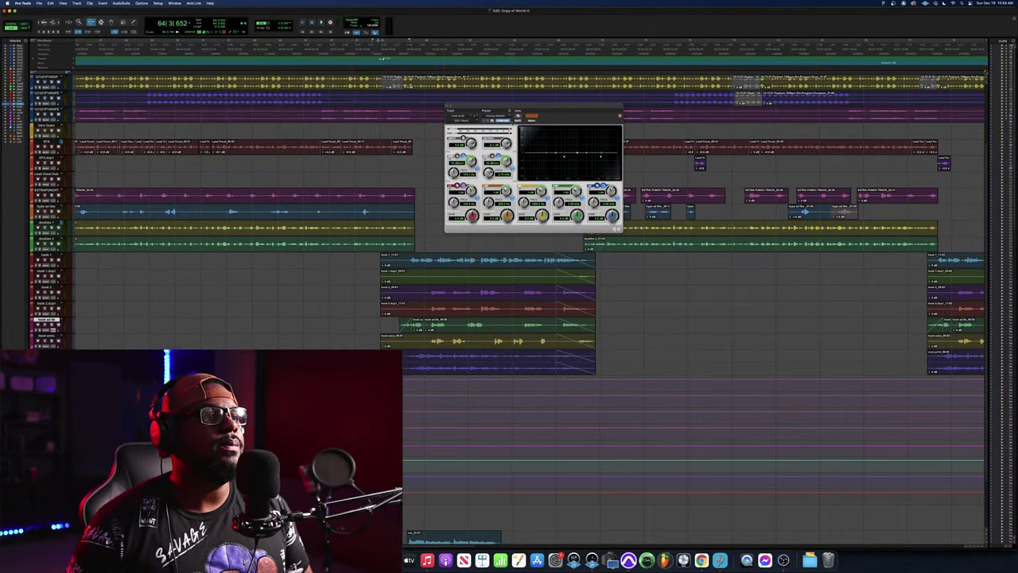
Play through the hook from bar 64 to write the EQ bypass automation on the ad-lib track, and stop after the hook.
{"action": "scroll", "coordinate": [525, 215], "scroll_direction": "right", "scroll_amount": 3}
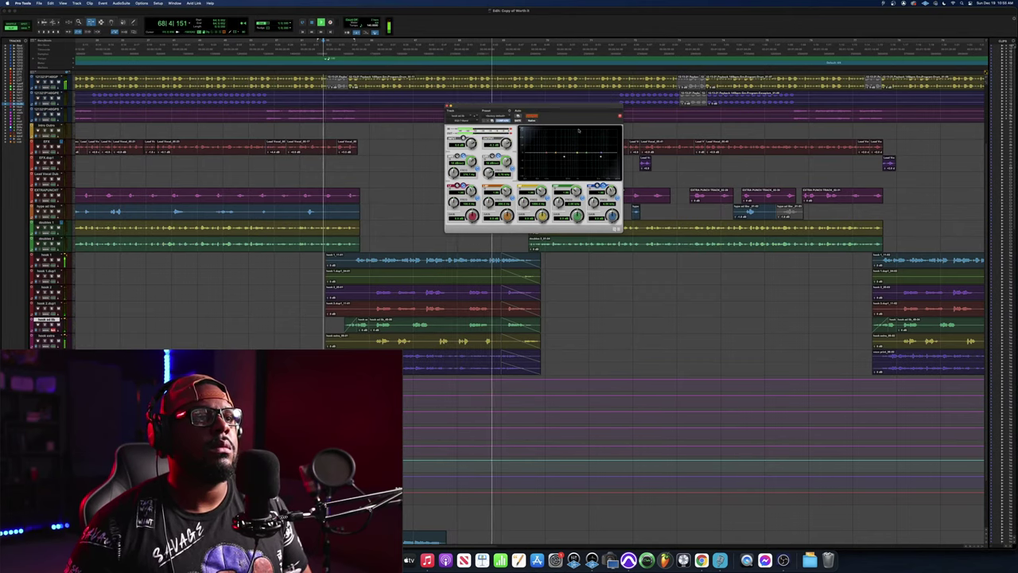
{"action": "scroll", "coordinate": [529, 207], "scroll_direction": "right", "scroll_amount": 5}
{"action": "scroll", "coordinate": [529, 207], "scroll_direction": "up", "scroll_amount": 1}
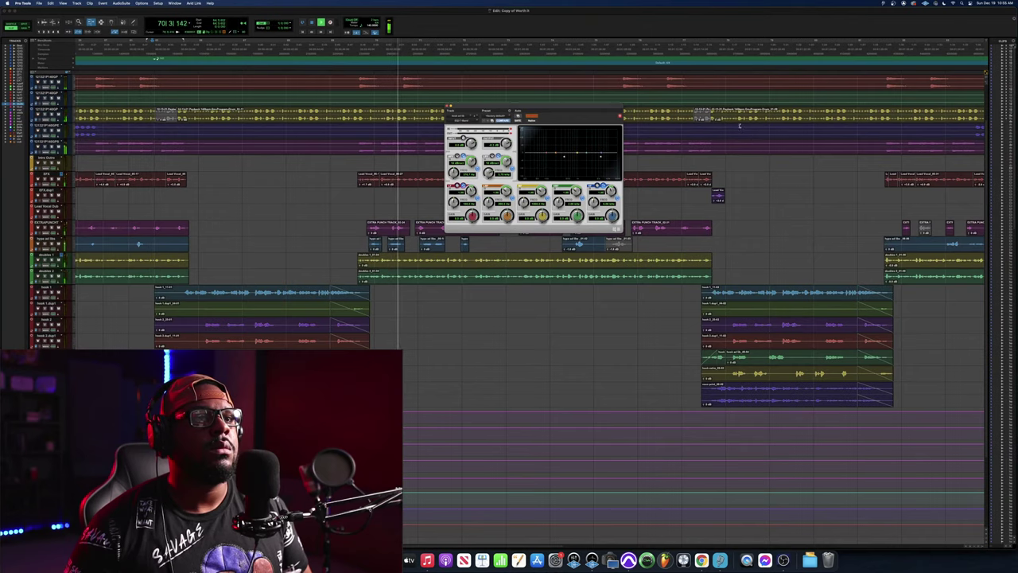
{"action": "scroll", "coordinate": [740, 125], "scroll_direction": "right", "scroll_amount": 2}
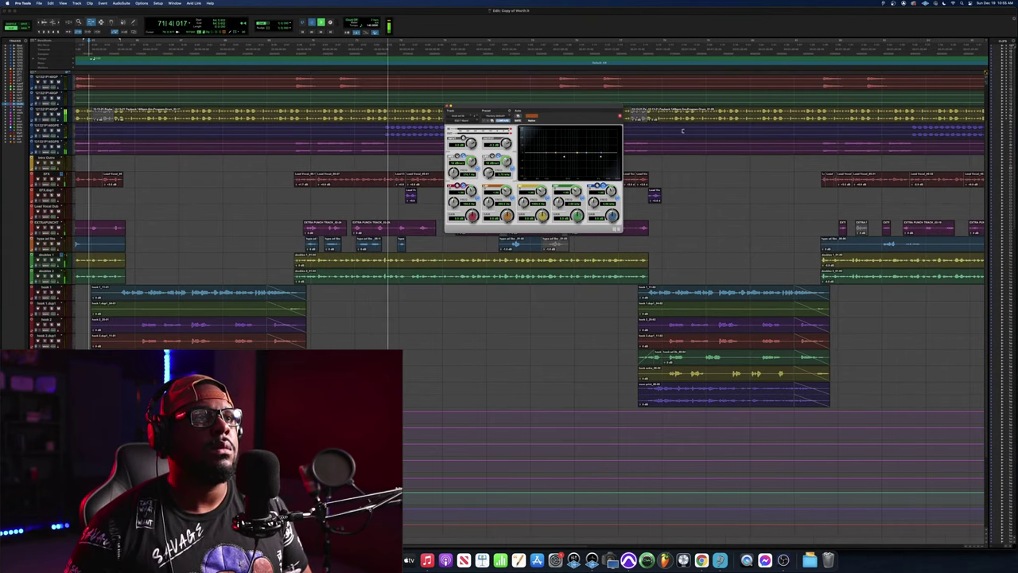
{"action": "key", "text": "space"}
Bring up the mixer to check the hook ad-lib channel, and return to the edit timeline.
{"action": "key", "text": "super+equal"}
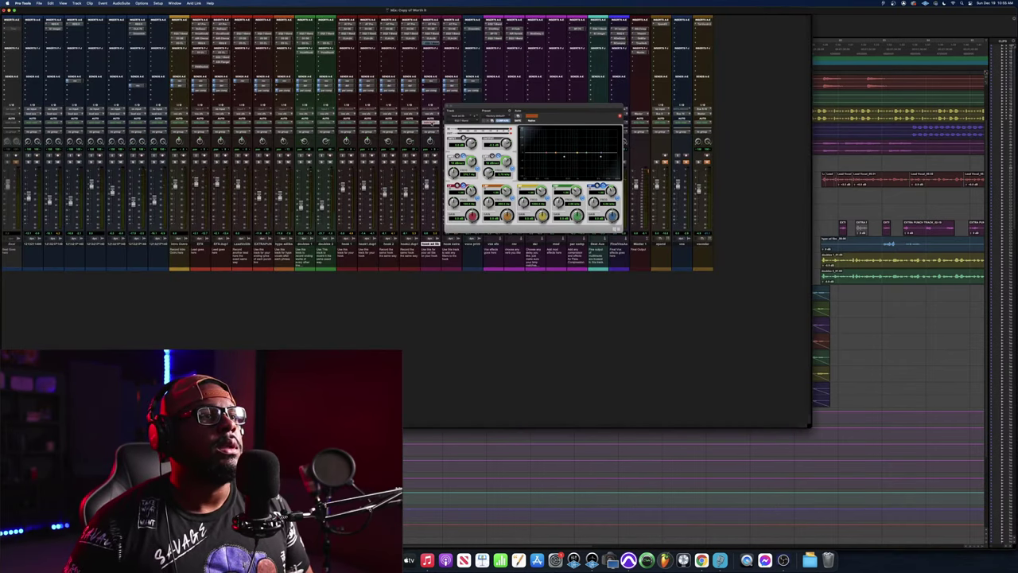
{"action": "scroll", "coordinate": [830, 65], "scroll_direction": "down", "scroll_amount": 1}
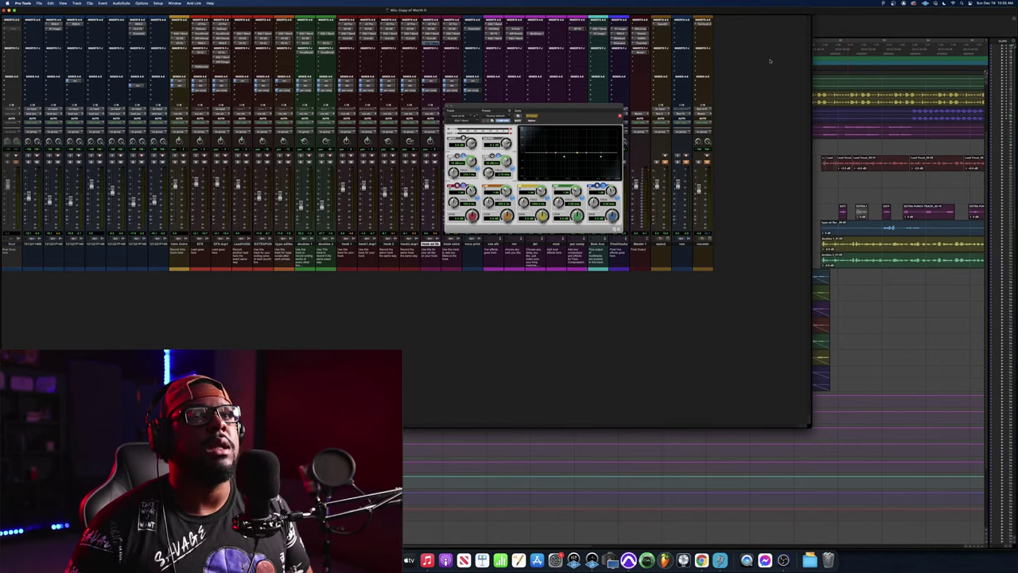
{"action": "left_click", "coordinate": [838, 36]}
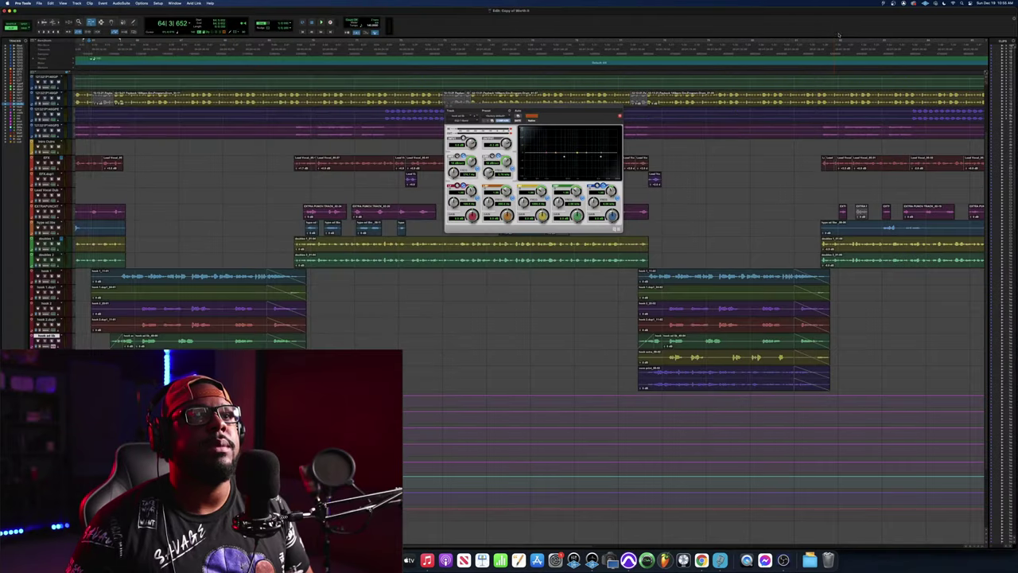
Start playback just before the hook at bar 77 and write the ad-lib EQ bypass automation through the remaining song.
{"action": "left_click", "coordinate": [632, 51]}
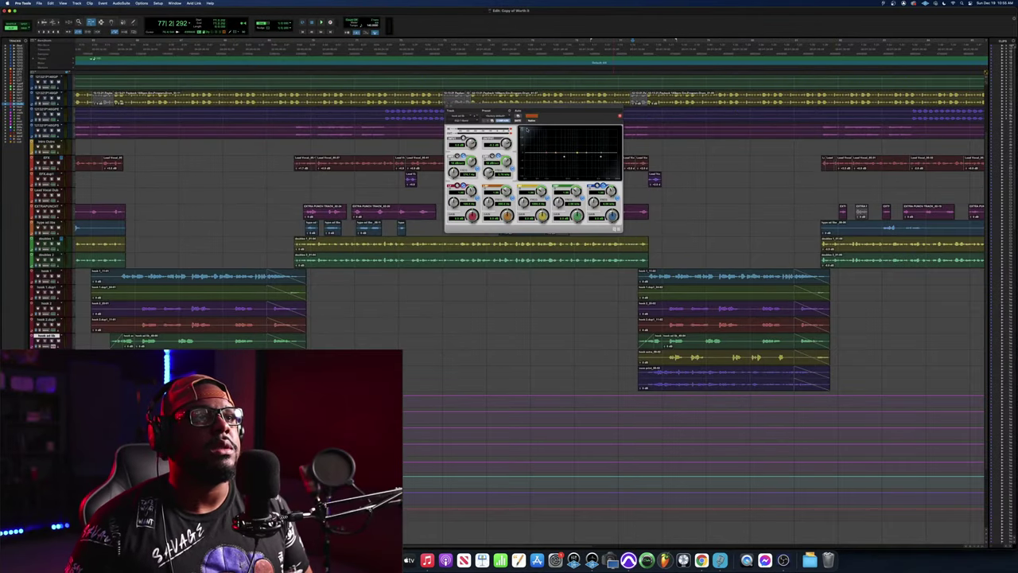
{"action": "key", "text": "space"}
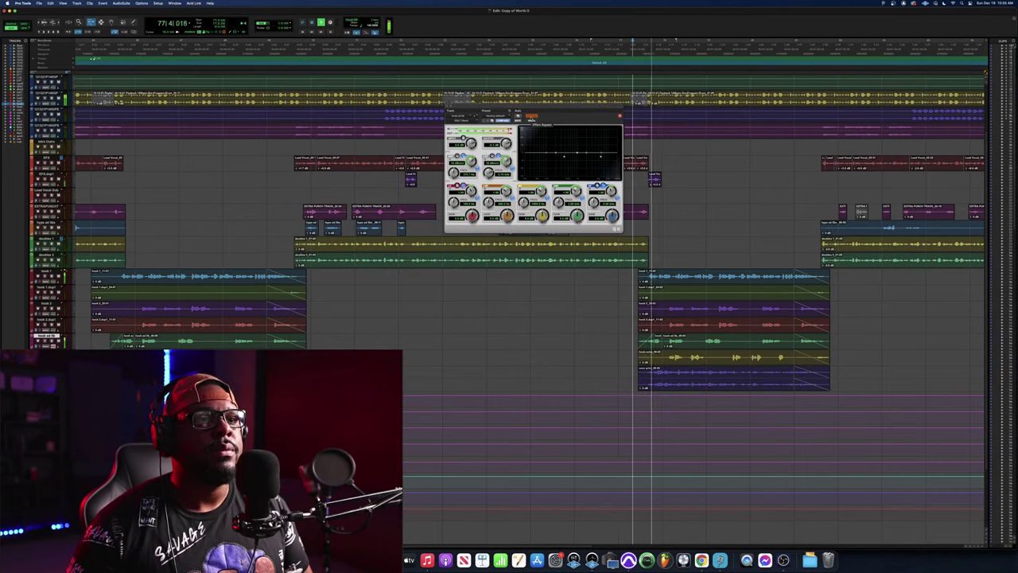
{"action": "key", "text": "space"}
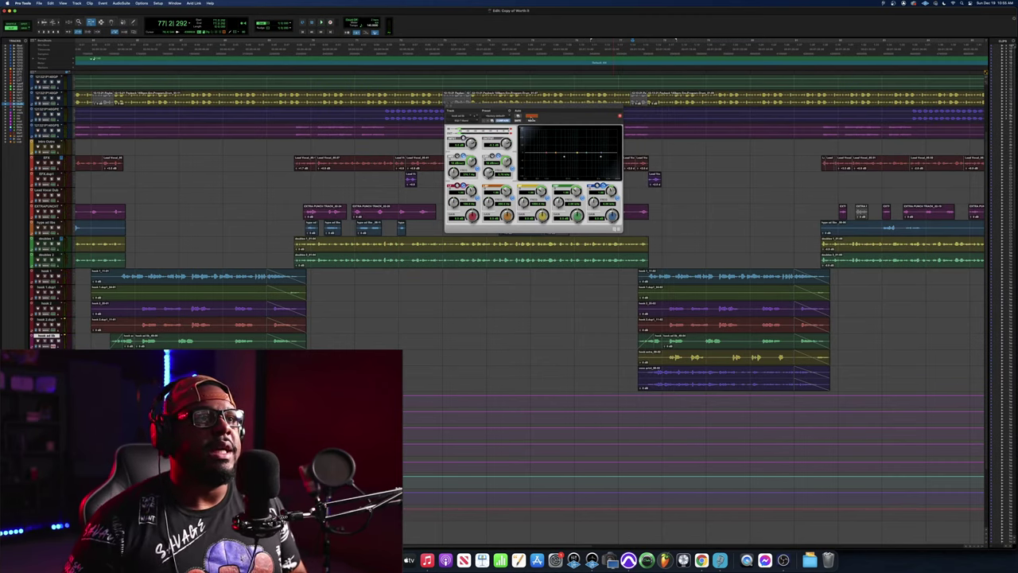
{"action": "key", "text": "space"}
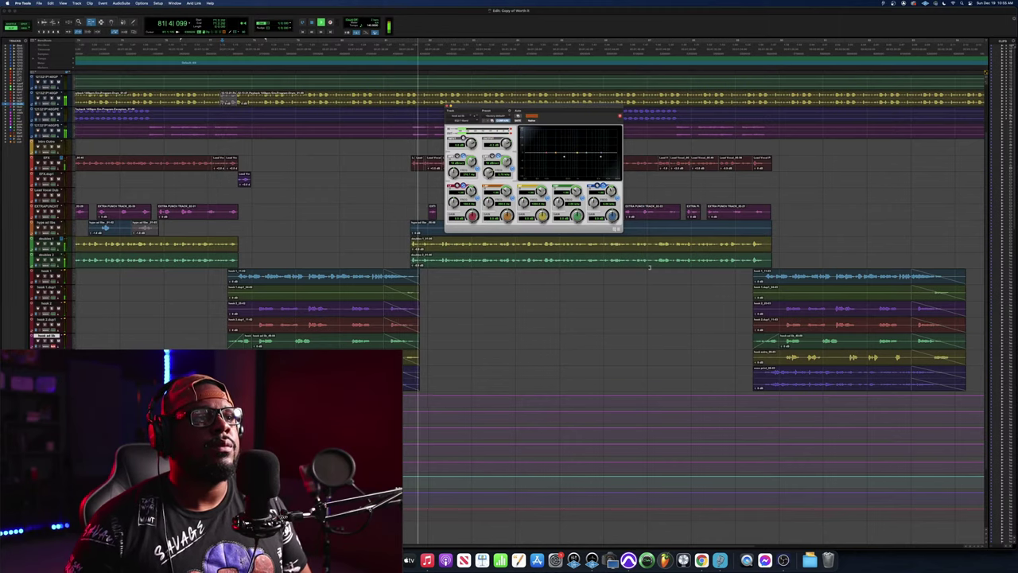
{"action": "key", "text": "space"}
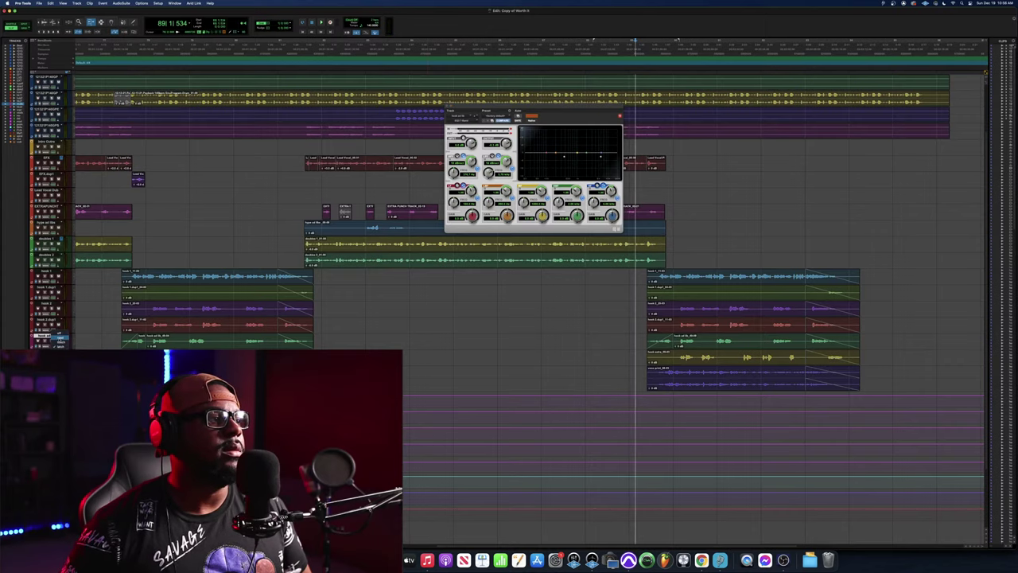
Move the EQ window clear of the verse clips while reviewing the hook at bar 64, and save the session.
{"action": "scroll", "coordinate": [525, 238], "scroll_direction": "left", "scroll_amount": 5}
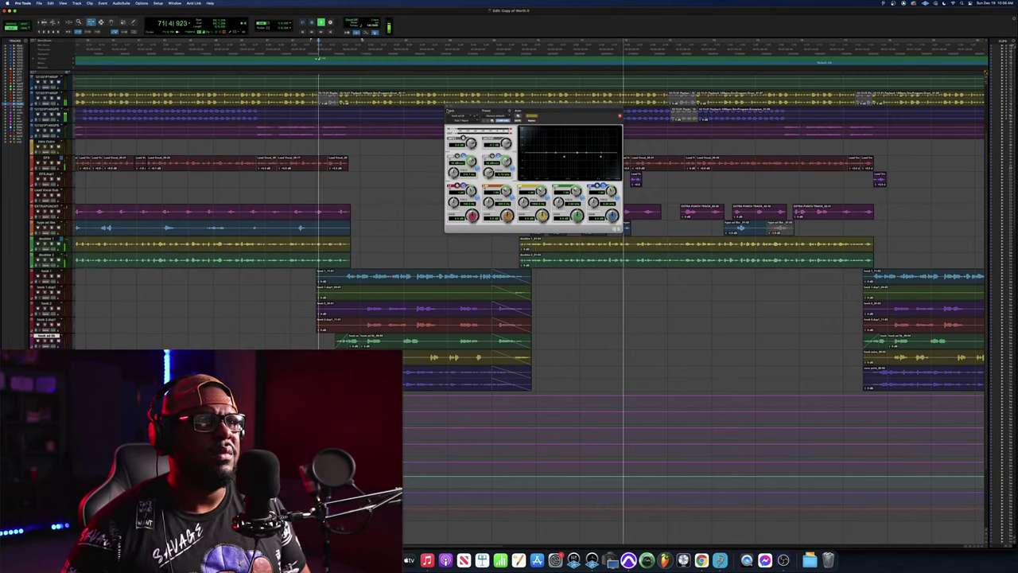
{"action": "left_click_drag", "start_coordinate": [557, 113], "coordinate": [708, 213]}
{"action": "left_click_drag", "start_coordinate": [628, 208], "coordinate": [671, 269]}
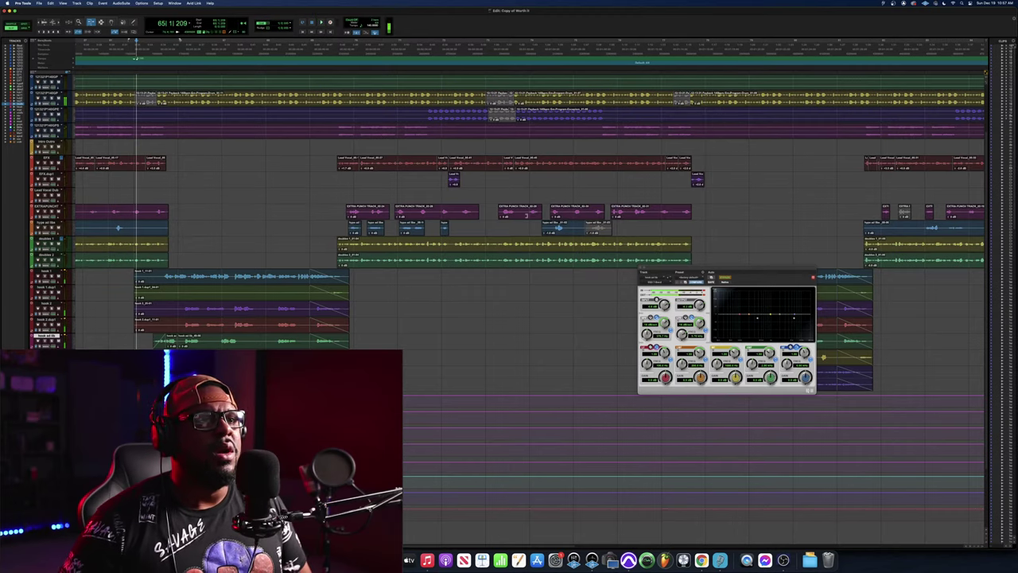
{"action": "left_click", "coordinate": [39, 3]}
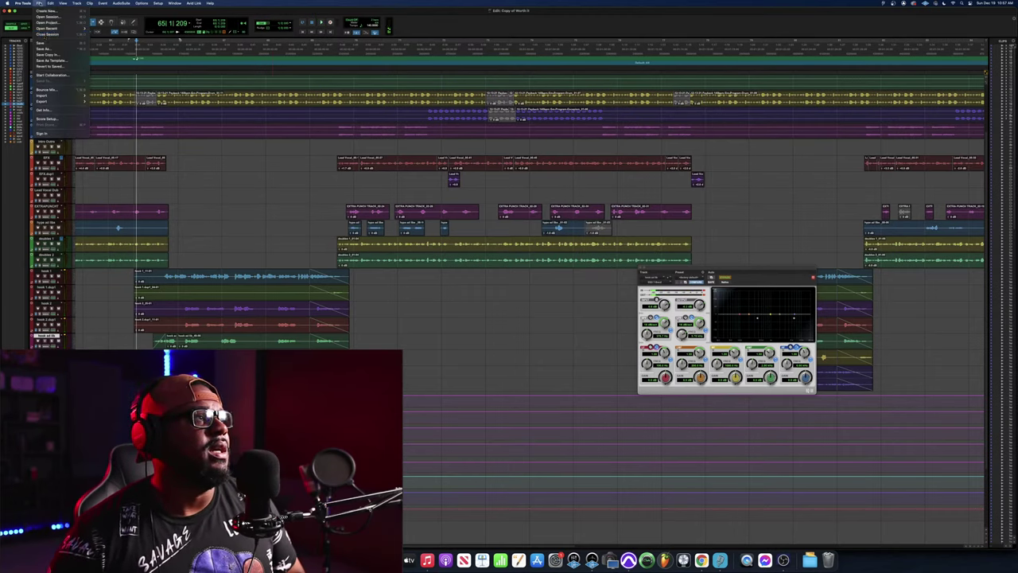
{"action": "left_click", "coordinate": [55, 43]}
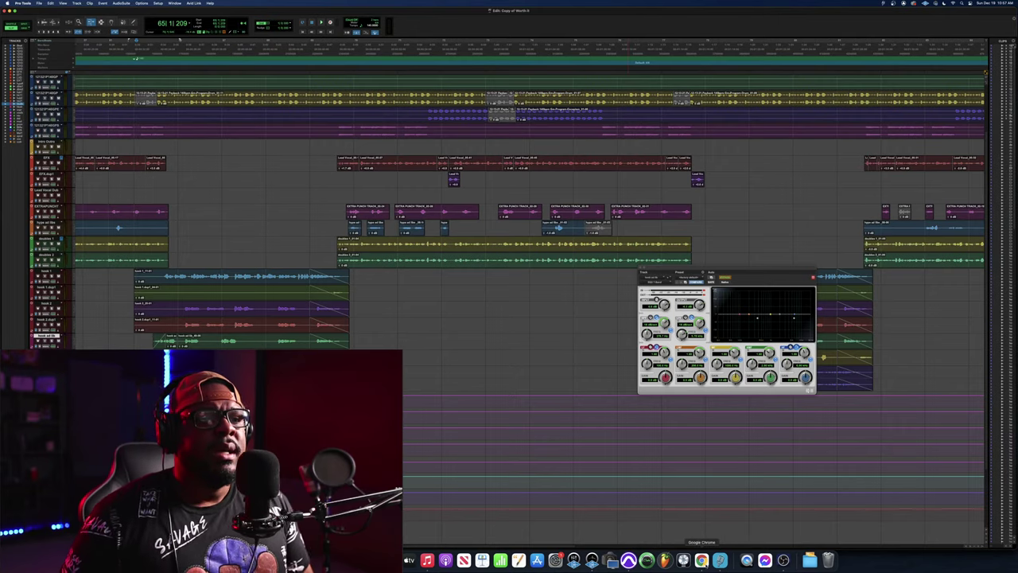
Switch to Google Chrome and open the Gmail inbox in a new tab.
{"action": "left_click", "coordinate": [701, 560]}
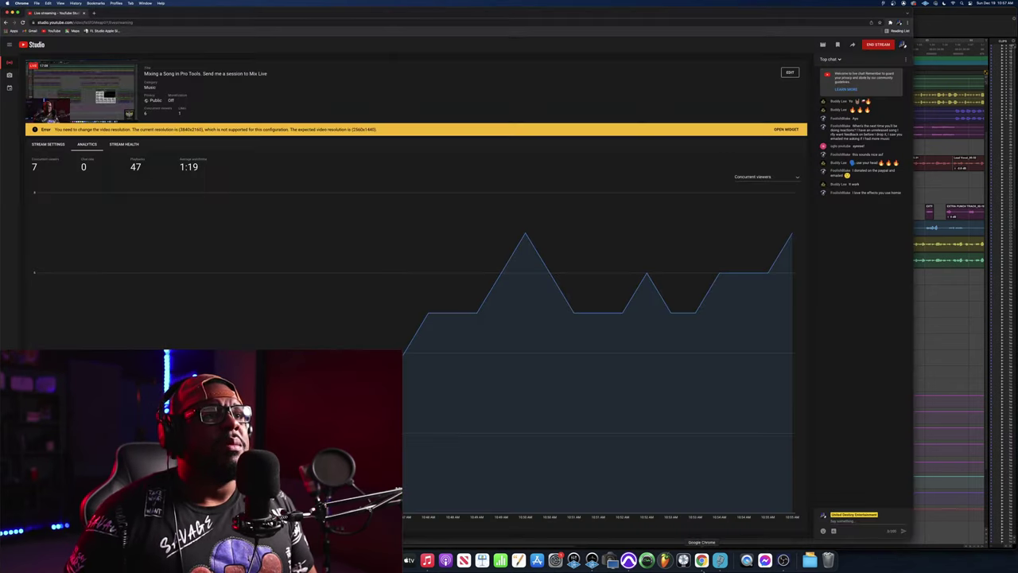
{"action": "left_click", "coordinate": [93, 12]}
{"action": "type", "text": "mail.com"}
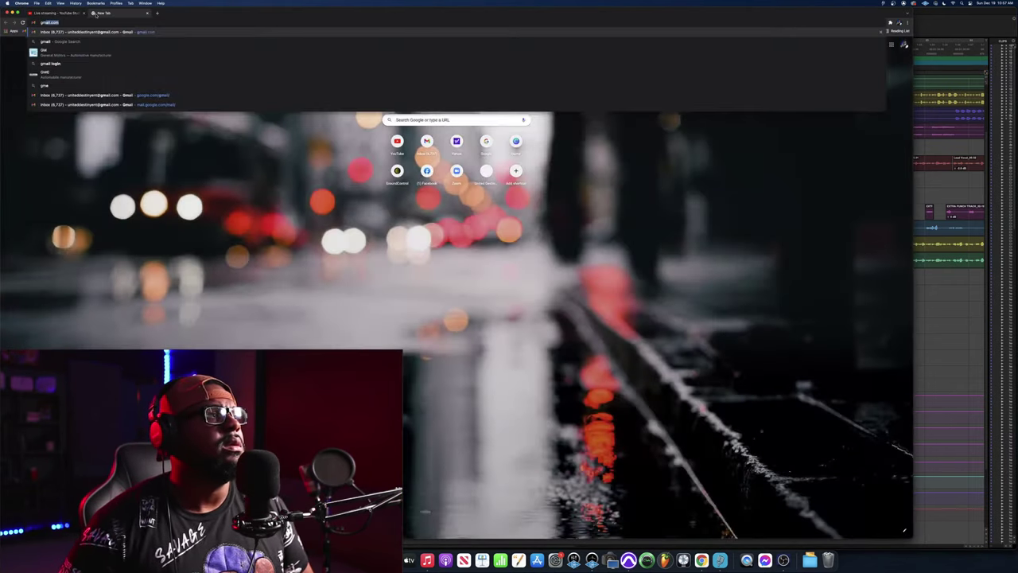
{"action": "key", "text": "Return"}
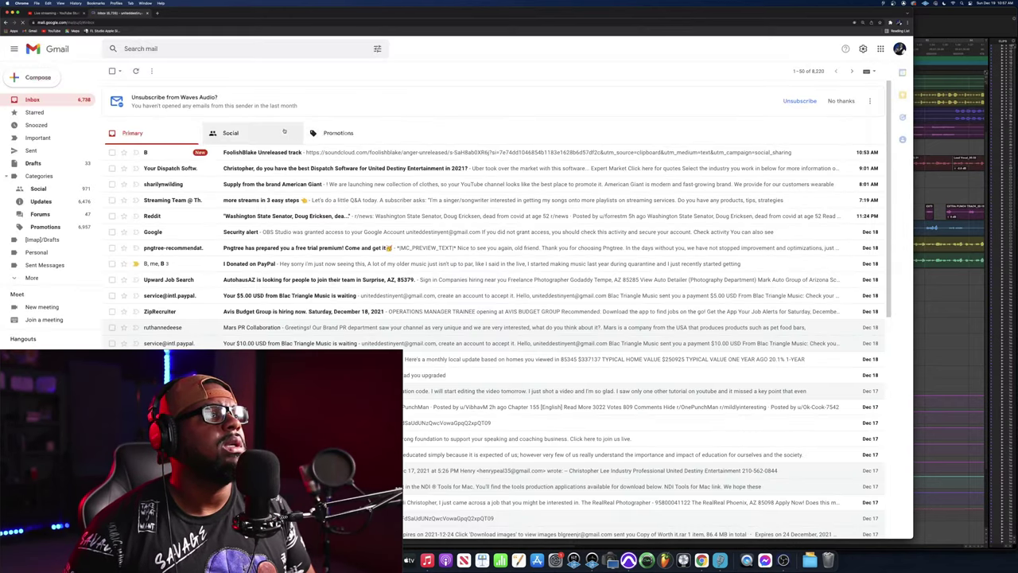
Open the unreleased track email, follow its SoundCloud link, and listen to "Anger UnReleased" before pausing it.
{"action": "left_click", "coordinate": [384, 153]}
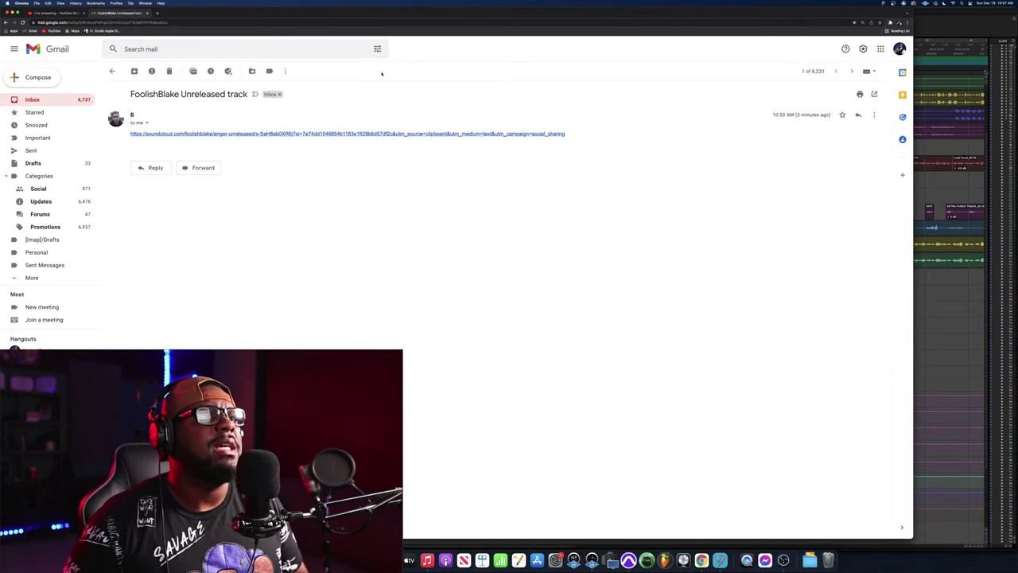
{"action": "left_click", "coordinate": [358, 134]}
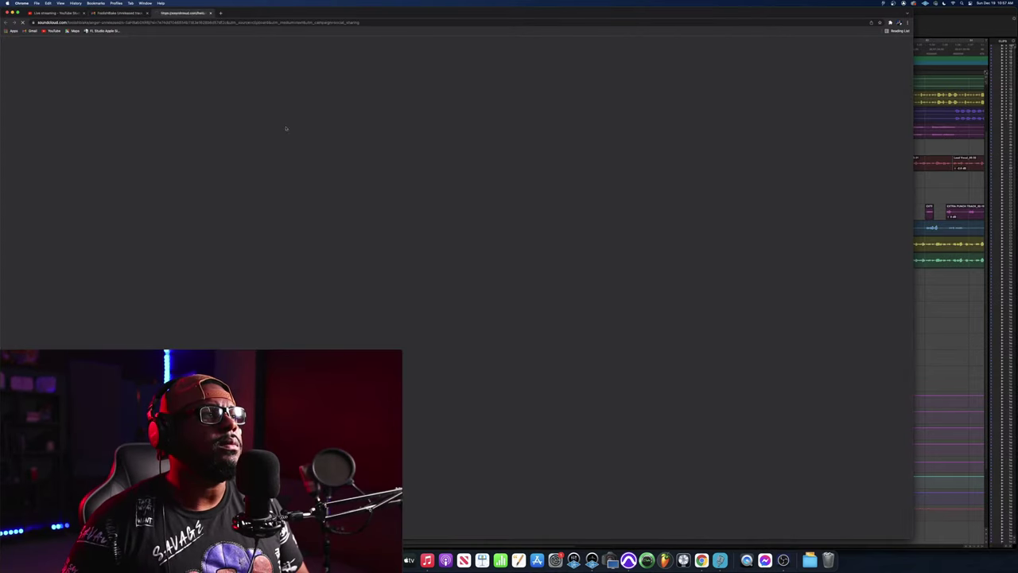
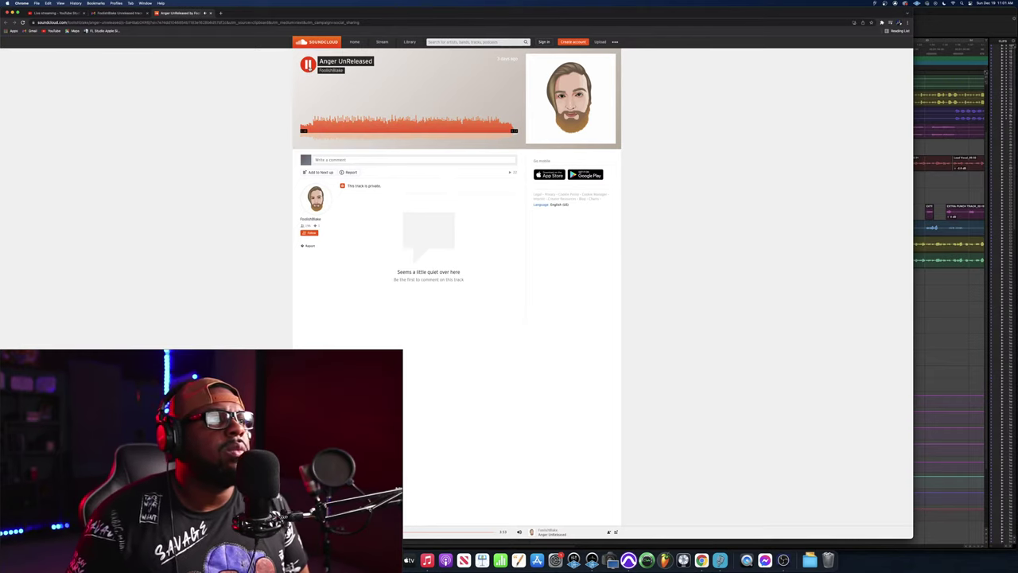
{"action": "left_click", "coordinate": [308, 63]}
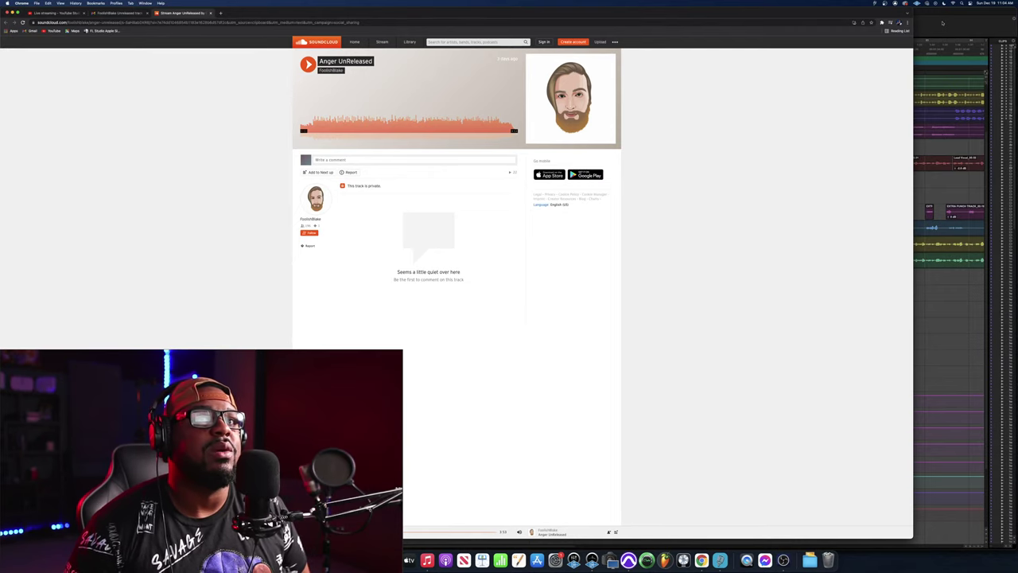
Switch back to Pro Tools and play the song from the hook at bar 65 to check the automated ad-libs.
{"action": "left_click", "coordinate": [943, 22]}
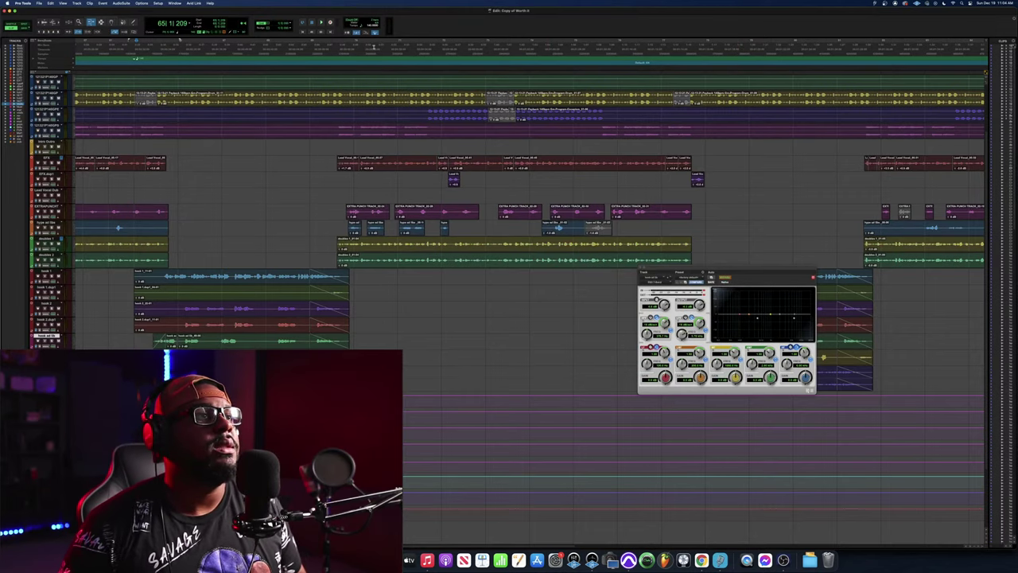
{"action": "key", "text": "space"}
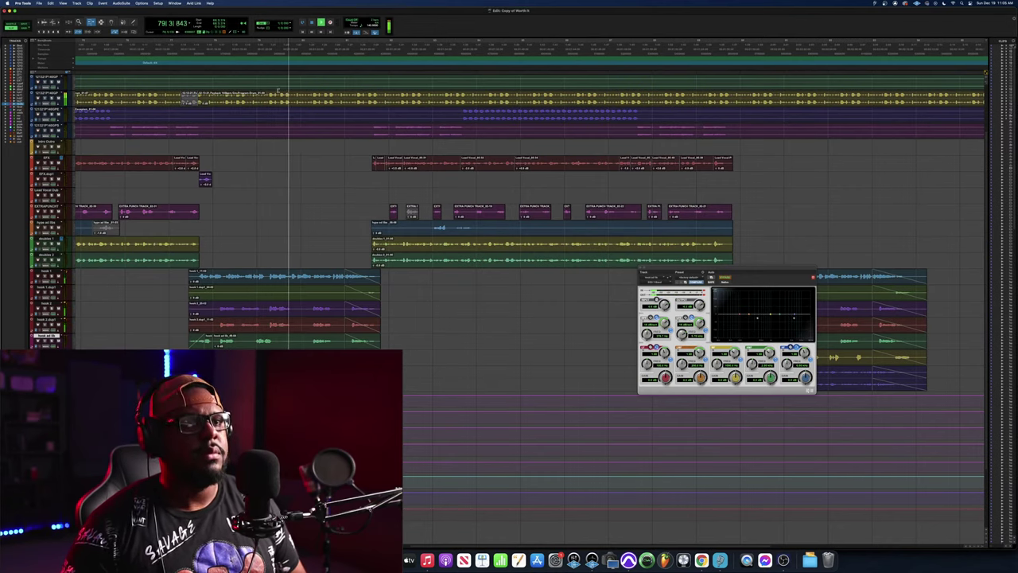
{"action": "key", "text": "space"}
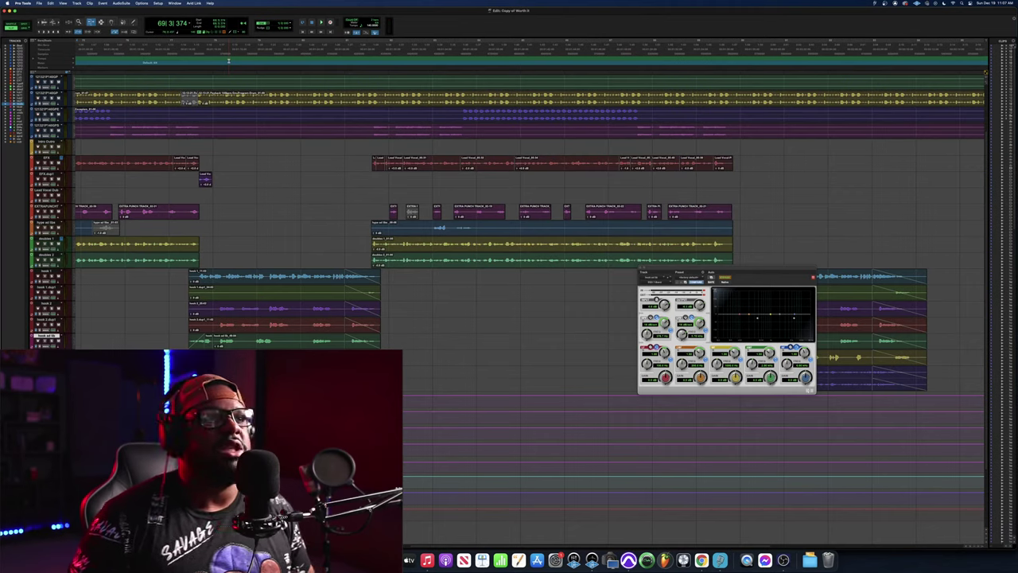
Replay the hook from bar 77 to hear the EQ bypass automation on the ad-libs, and follow its clips along the timeline.
{"action": "left_click", "coordinate": [191, 50]}
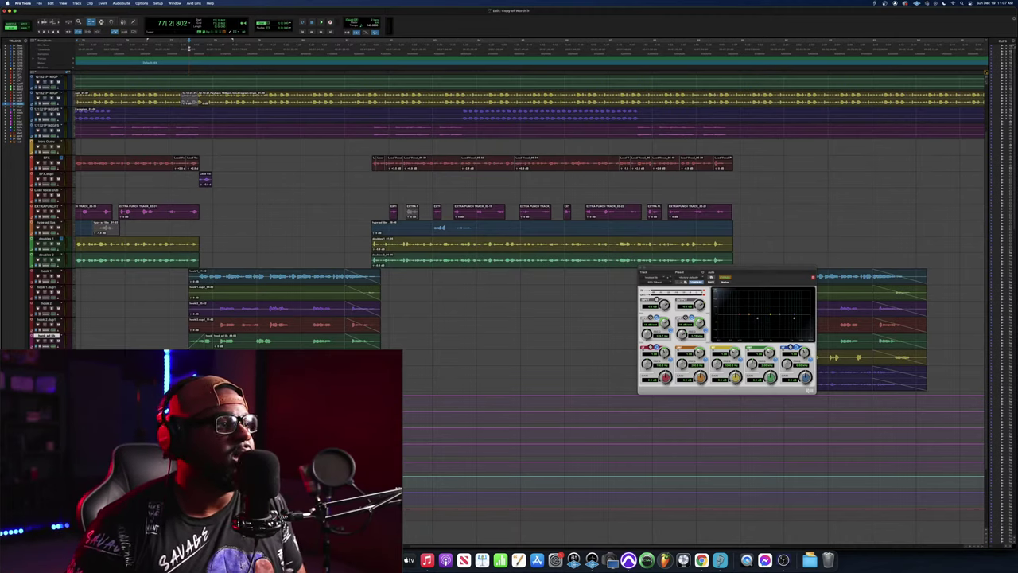
{"action": "key", "text": "space"}
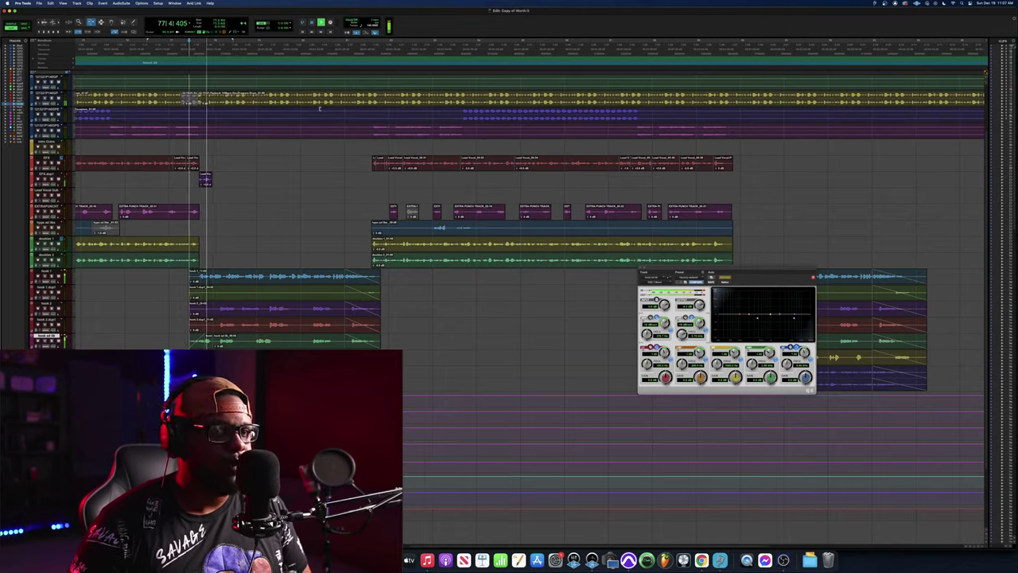
{"action": "scroll", "coordinate": [524, 239], "scroll_direction": "right", "scroll_amount": 10}
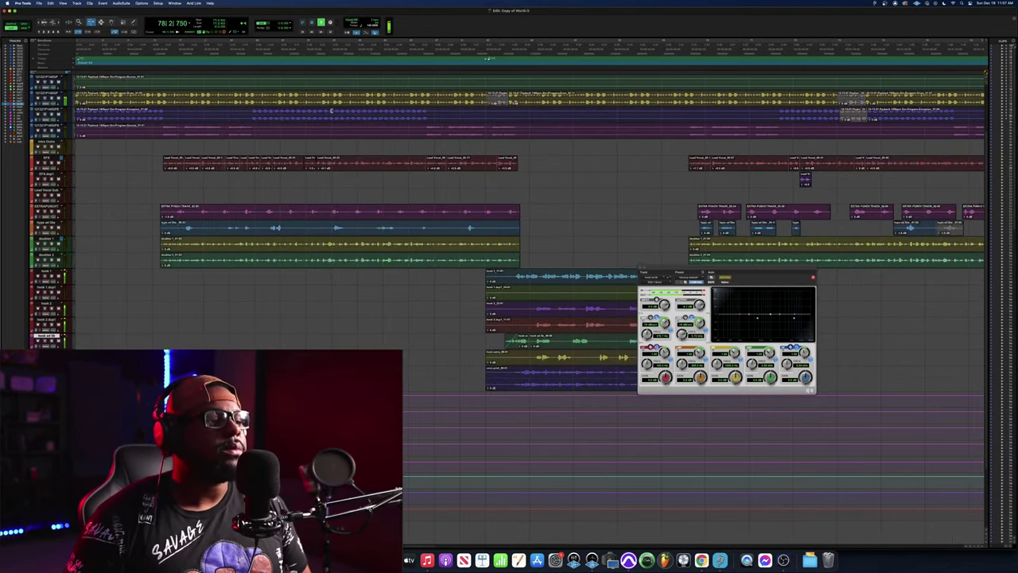
{"action": "scroll", "coordinate": [477, 239], "scroll_direction": "right", "scroll_amount": 3}
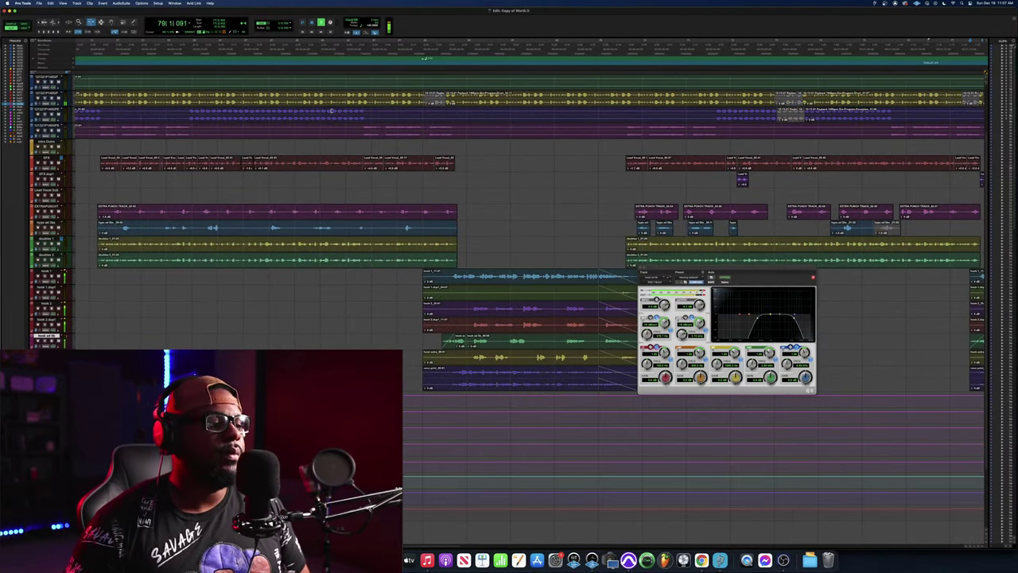
{"action": "scroll", "coordinate": [525, 239], "scroll_direction": "right", "scroll_amount": 3}
{"action": "scroll", "coordinate": [331, 110], "scroll_direction": "right", "scroll_amount": 10}
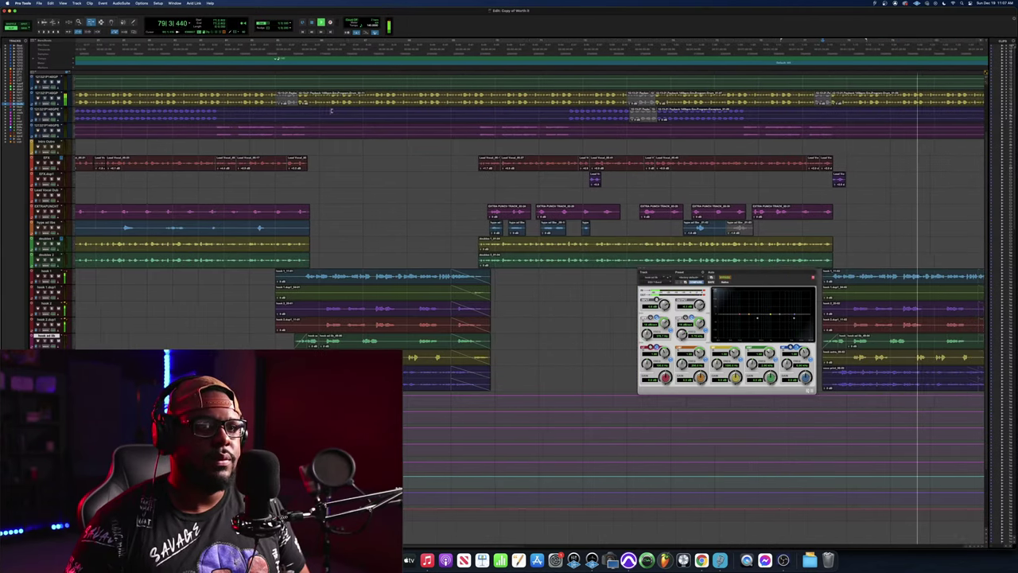
{"action": "scroll", "coordinate": [331, 111], "scroll_direction": "down", "scroll_amount": 1}
{"action": "scroll", "coordinate": [331, 110], "scroll_direction": "right", "scroll_amount": 8}
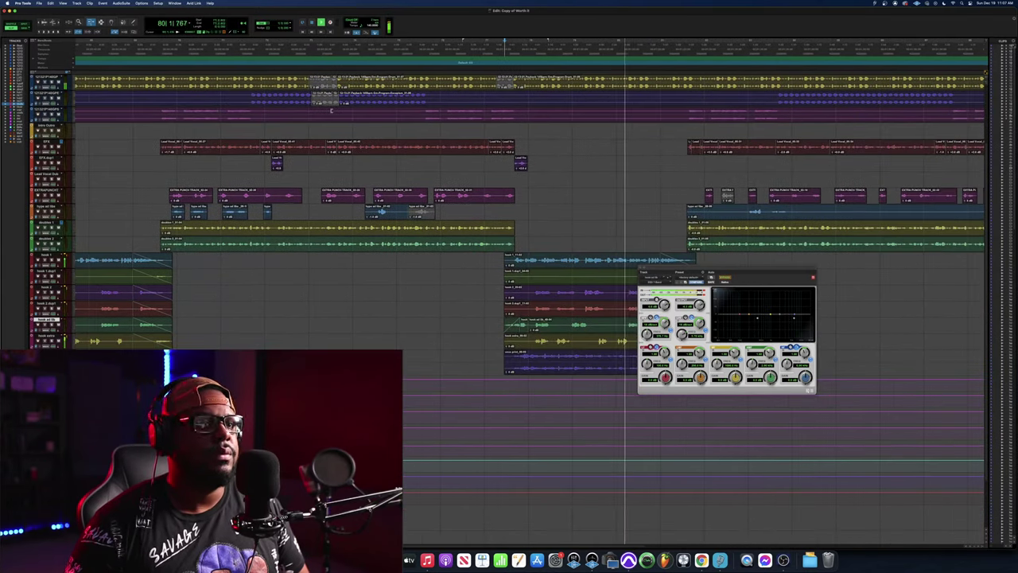
Return to the start of the first verse at bar 14 and play from there.
{"action": "scroll", "coordinate": [331, 111], "scroll_direction": "left", "scroll_amount": 3}
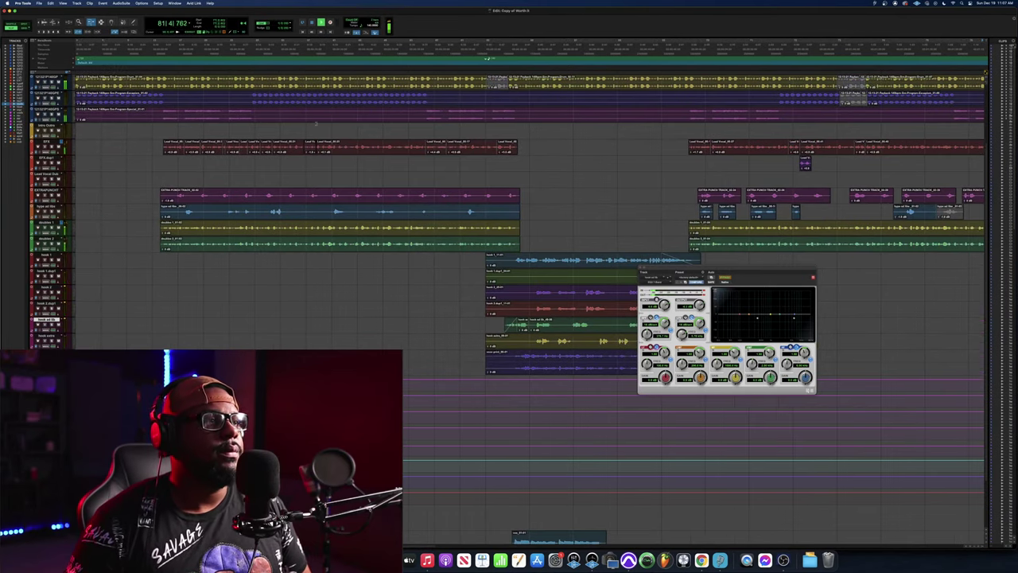
{"action": "scroll", "coordinate": [188, 71], "scroll_direction": "right", "scroll_amount": 1}
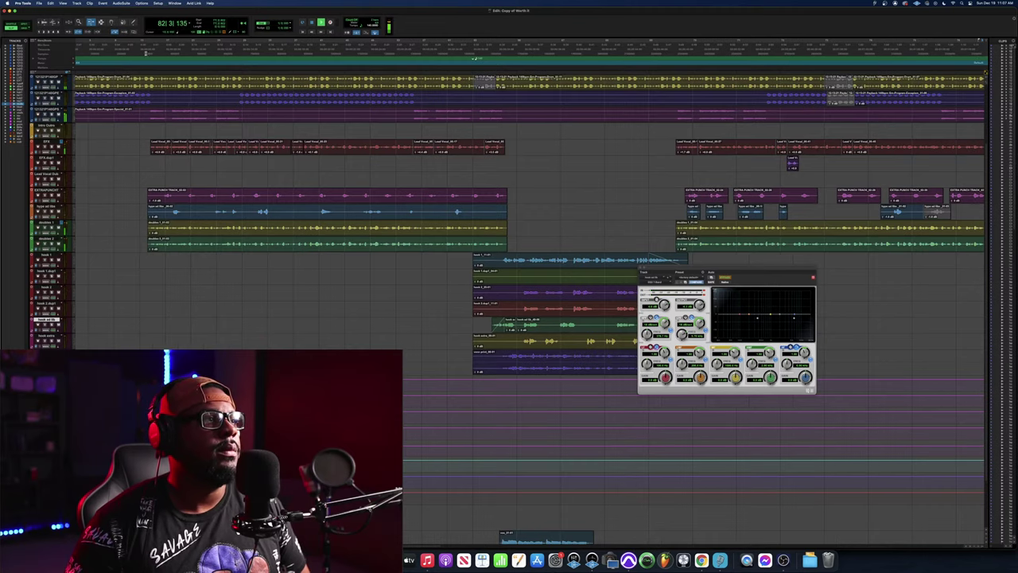
{"action": "scroll", "coordinate": [147, 53], "scroll_direction": "right", "scroll_amount": 1}
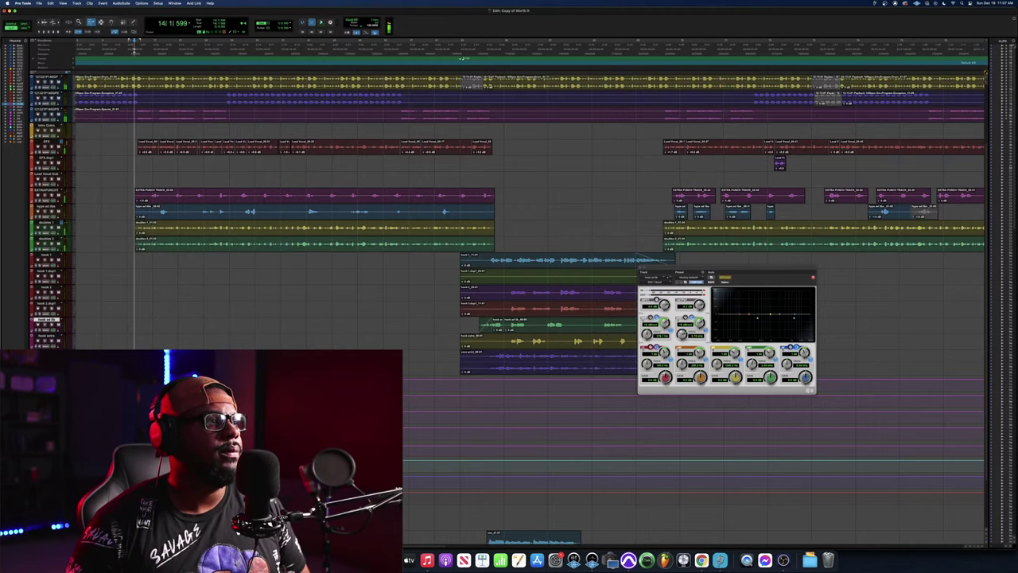
{"action": "key", "text": "space"}
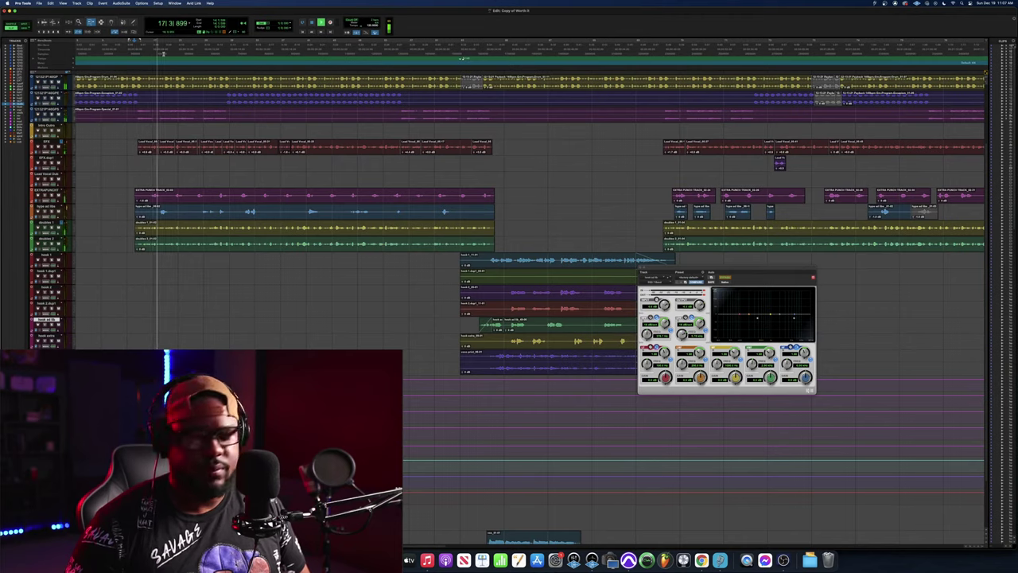
Show the Mix window and check the track levels while the first verse plays.
{"action": "key", "text": "super+equal"}
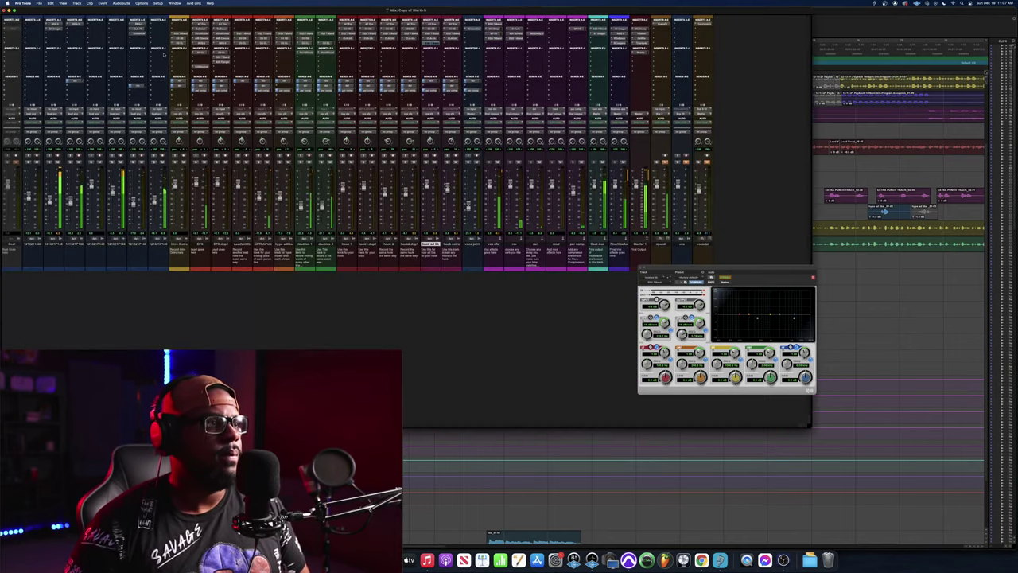
{"action": "left_click", "coordinate": [38, 3]}
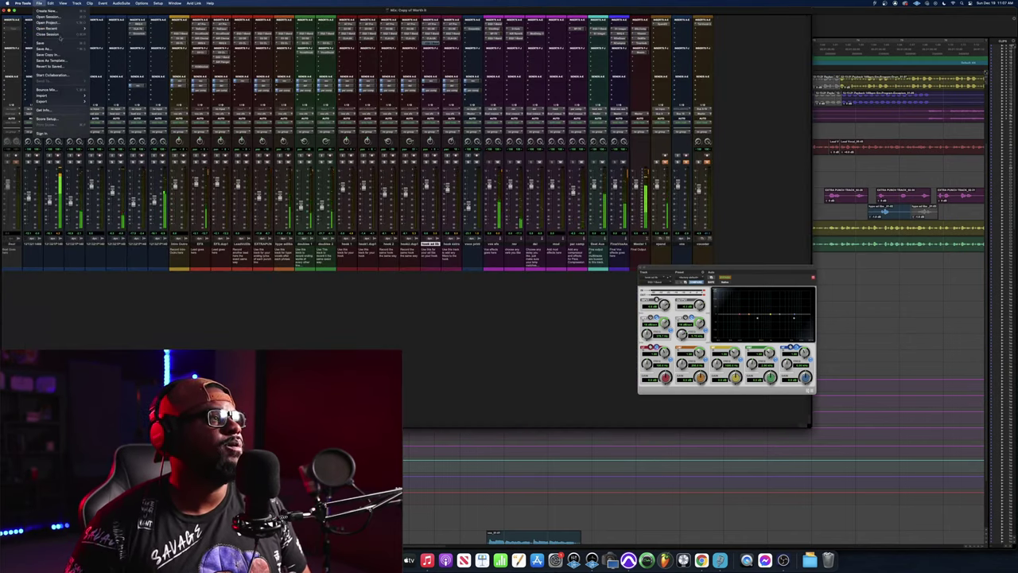
{"action": "key", "text": "Escape"}
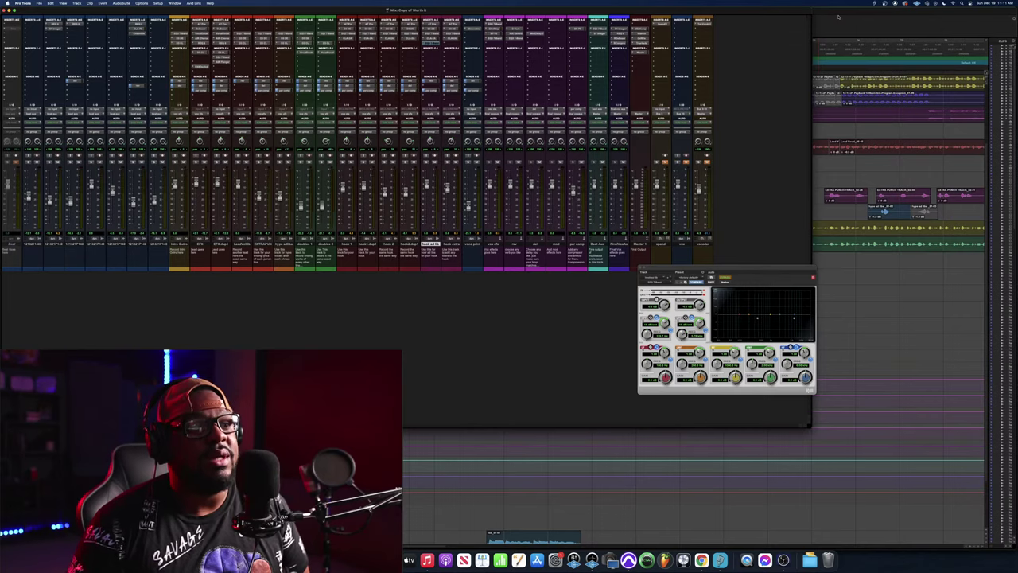
Return to the Edit window, play the first verse from bar 14, and stop playback.
{"action": "left_click", "coordinate": [838, 16]}
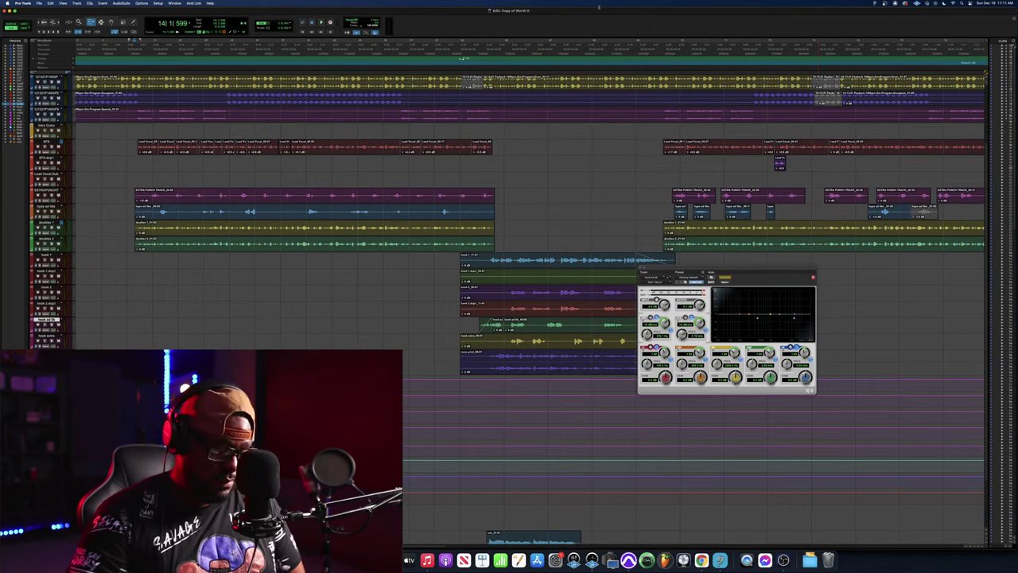
{"action": "key", "text": "space"}
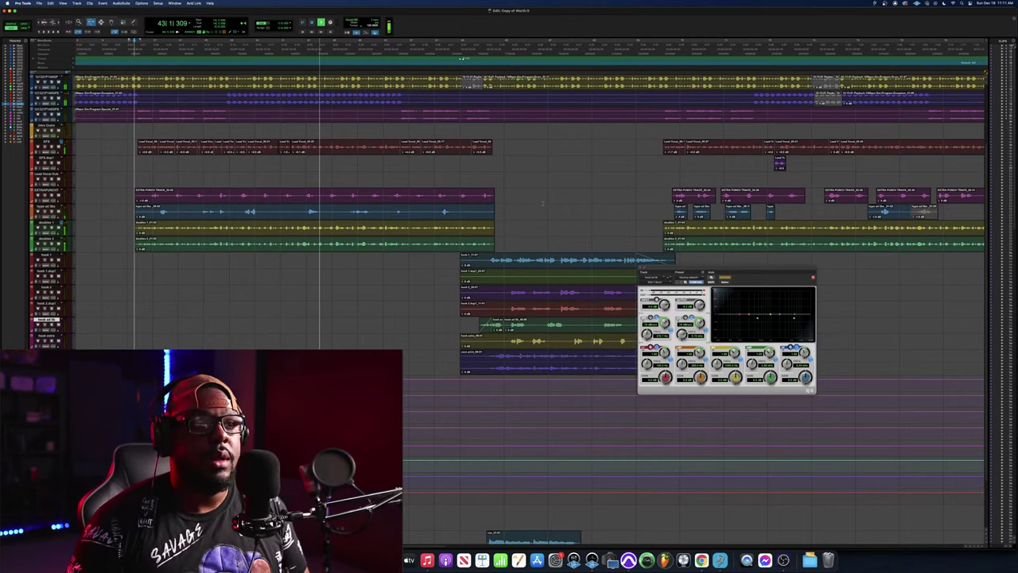
{"action": "key", "text": "space"}
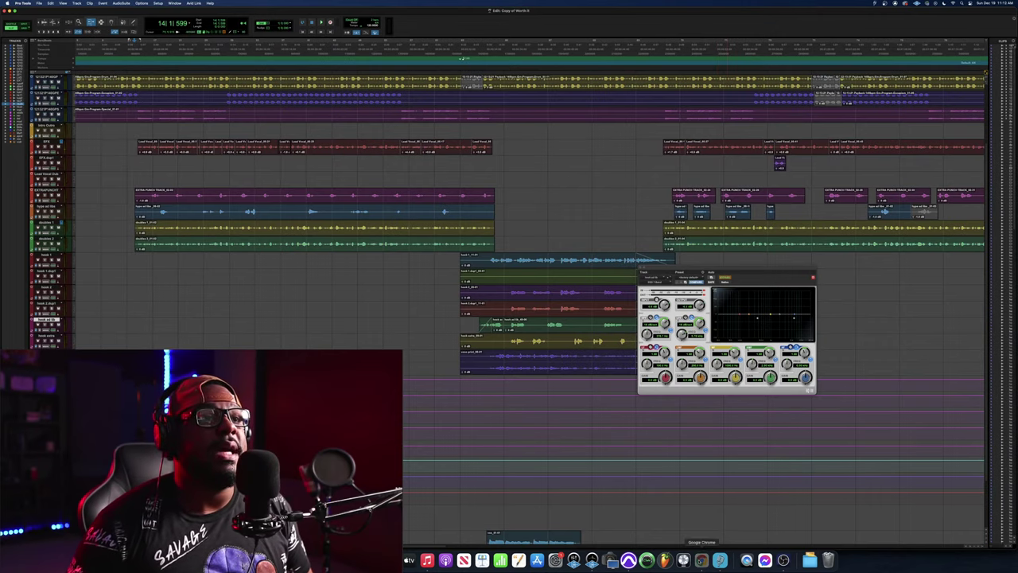
Switch to Chrome and check the Gmail inbox and the "Anger UnReleased" SoundCloud page for submitted tracks.
{"action": "left_click", "coordinate": [701, 560]}
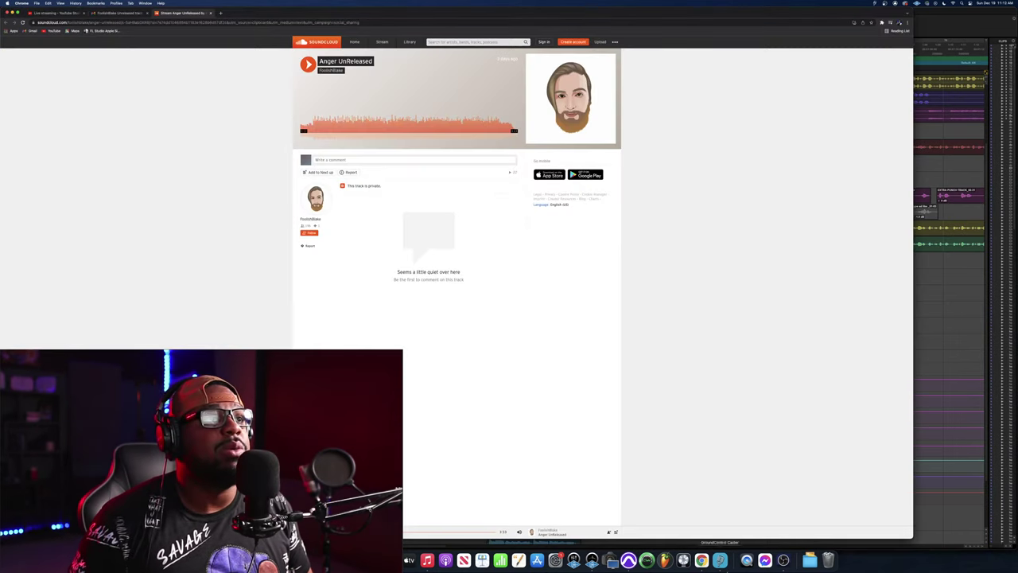
{"action": "left_click", "coordinate": [58, 14]}
{"action": "left_click", "coordinate": [115, 13]}
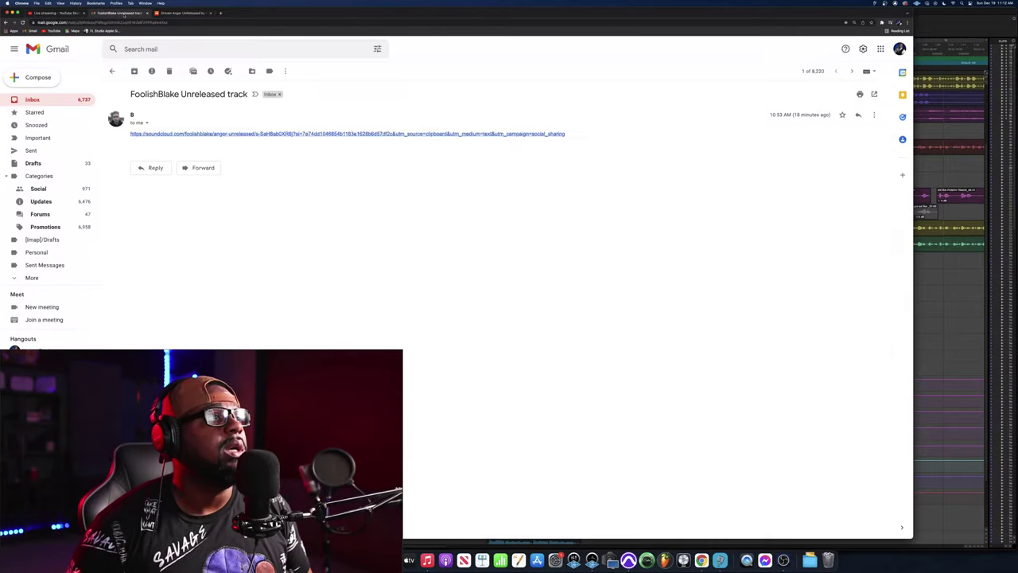
{"action": "left_click", "coordinate": [37, 100]}
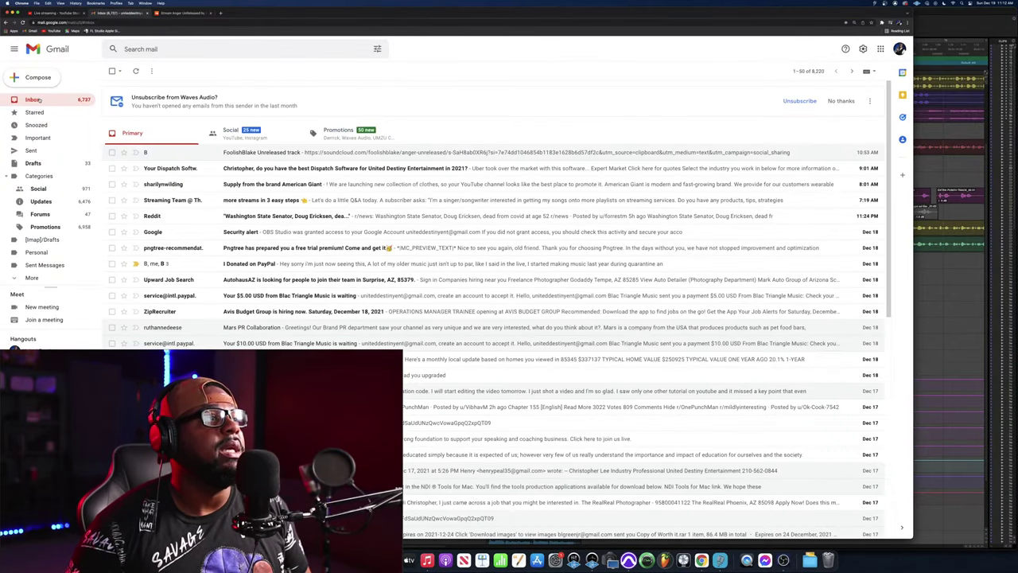
{"action": "left_click", "coordinate": [173, 14]}
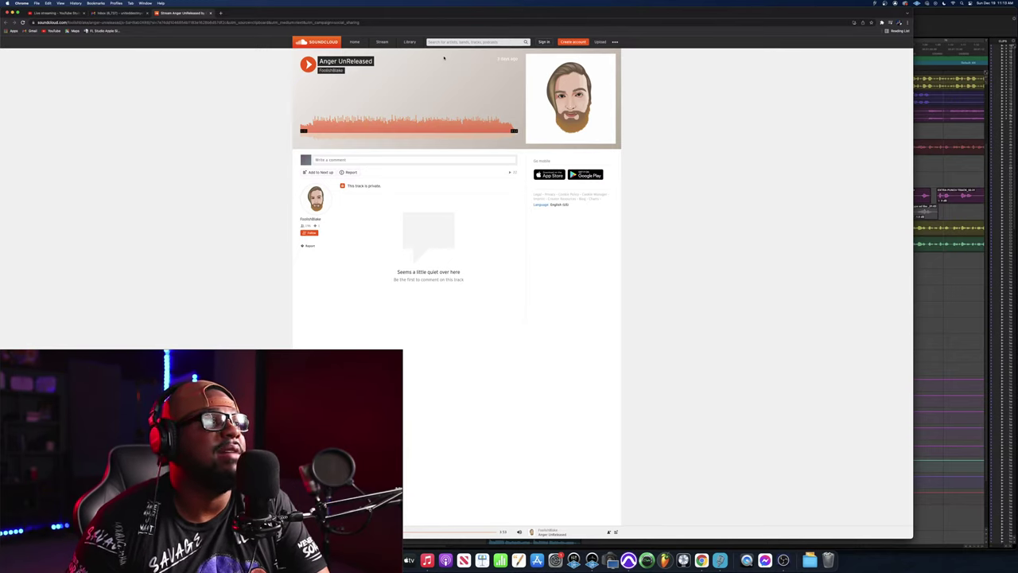
{"action": "left_click", "coordinate": [109, 13]}
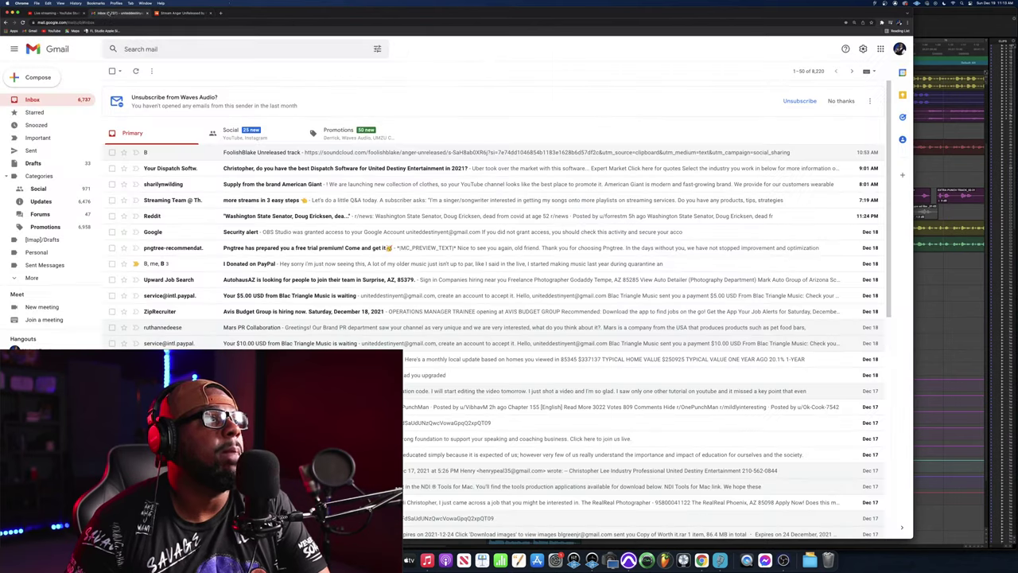
Open nfl.com in a new browser tab, decline its news alerts, view the scores, and close the tab.
{"action": "left_click", "coordinate": [222, 12]}
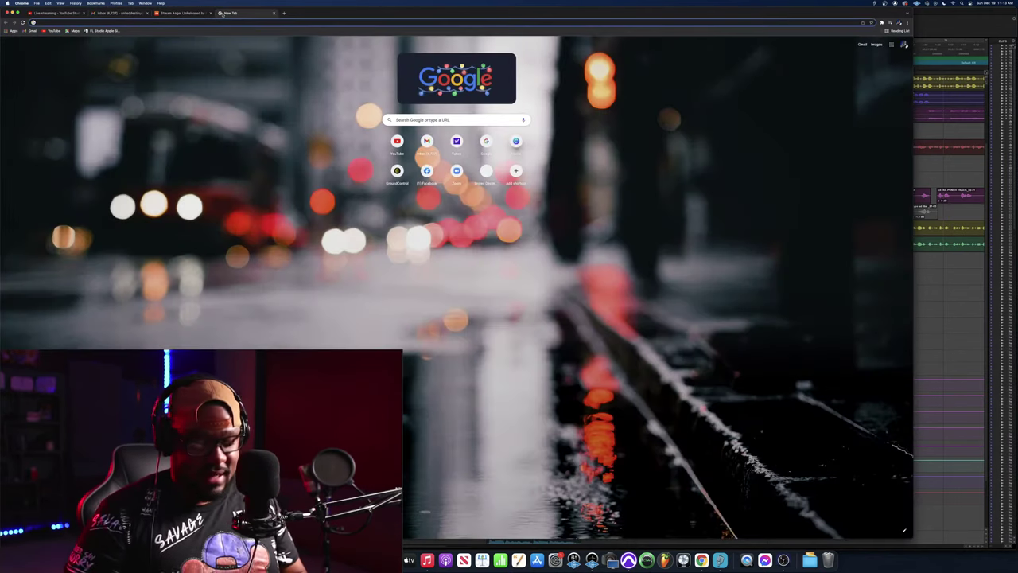
{"action": "type", "text": "nfl.com"}
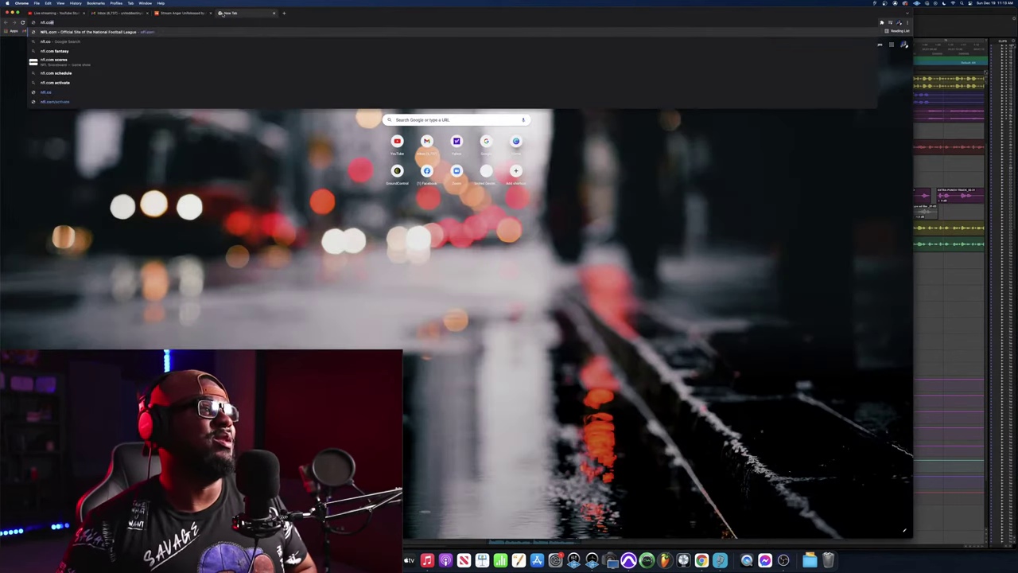
{"action": "key", "text": "Return"}
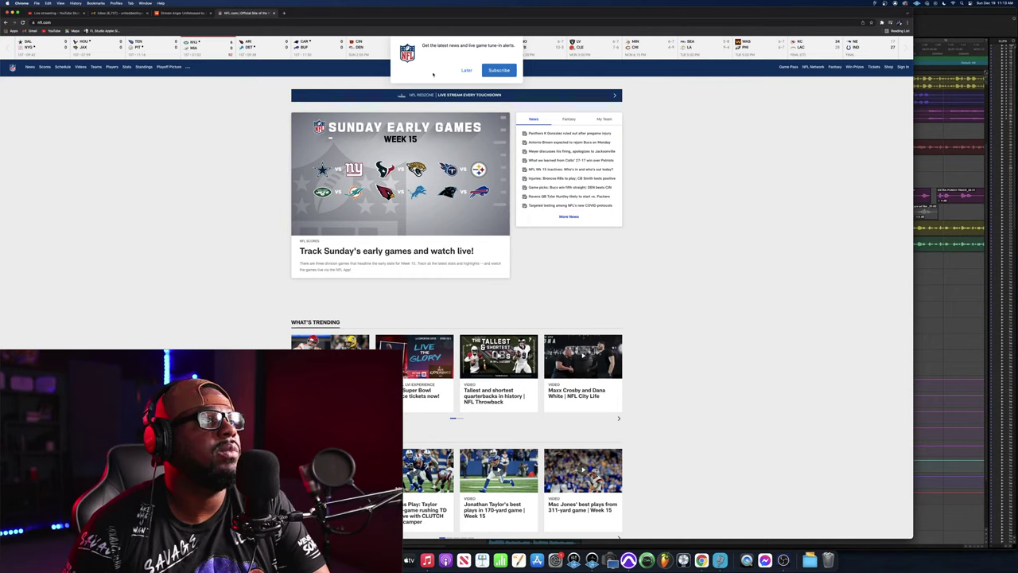
{"action": "left_click", "coordinate": [467, 71]}
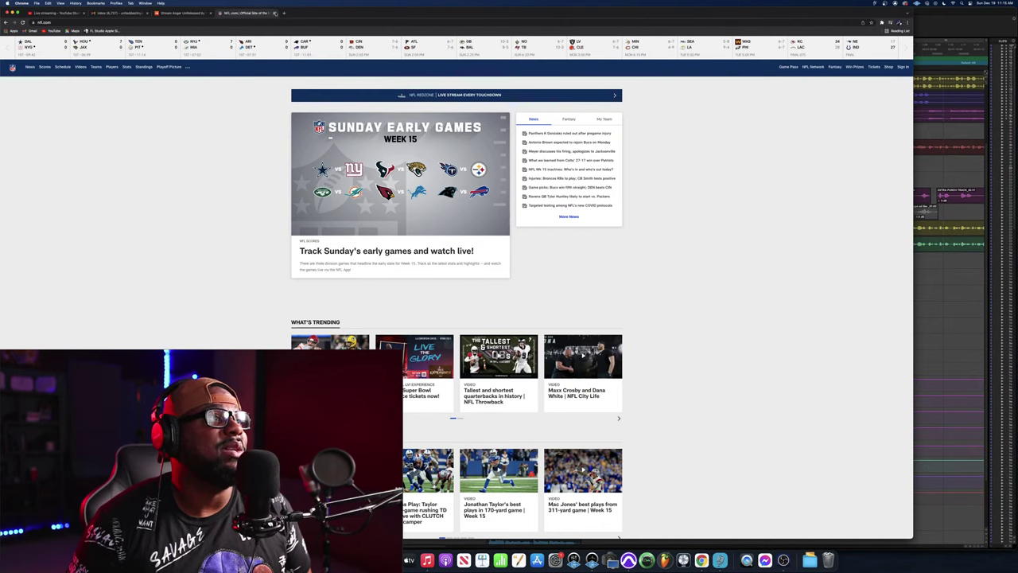
{"action": "left_click", "coordinate": [274, 13]}
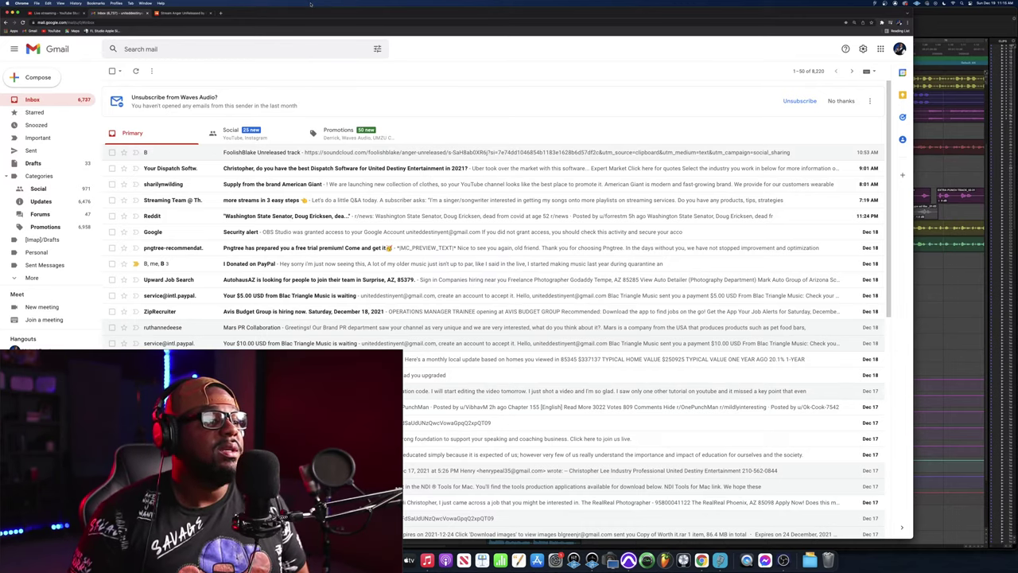
Go from the SoundCloud track page to the site's home page and browse its charts and playlists.
{"action": "left_click", "coordinate": [182, 13]}
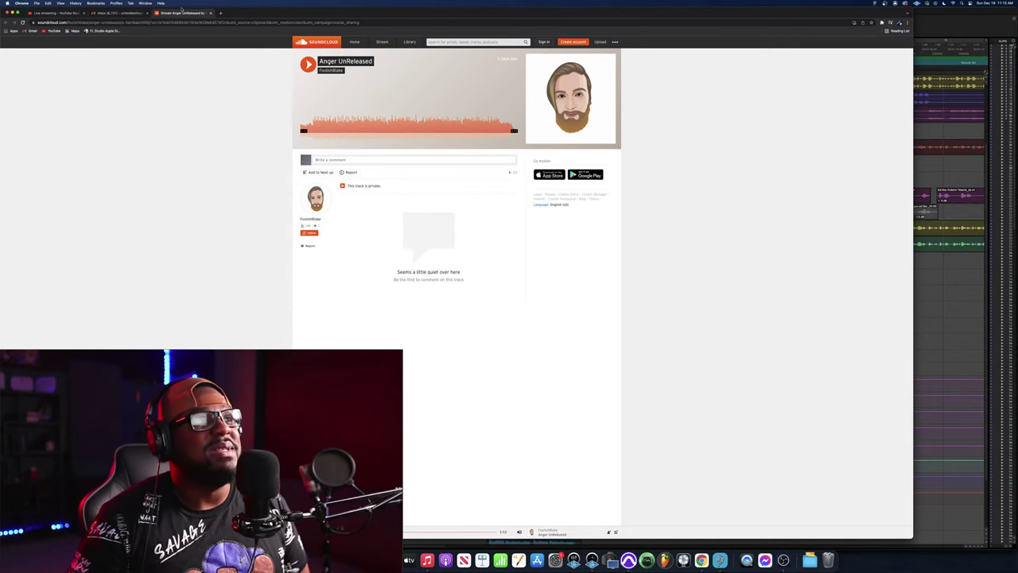
{"action": "left_click", "coordinate": [356, 42]}
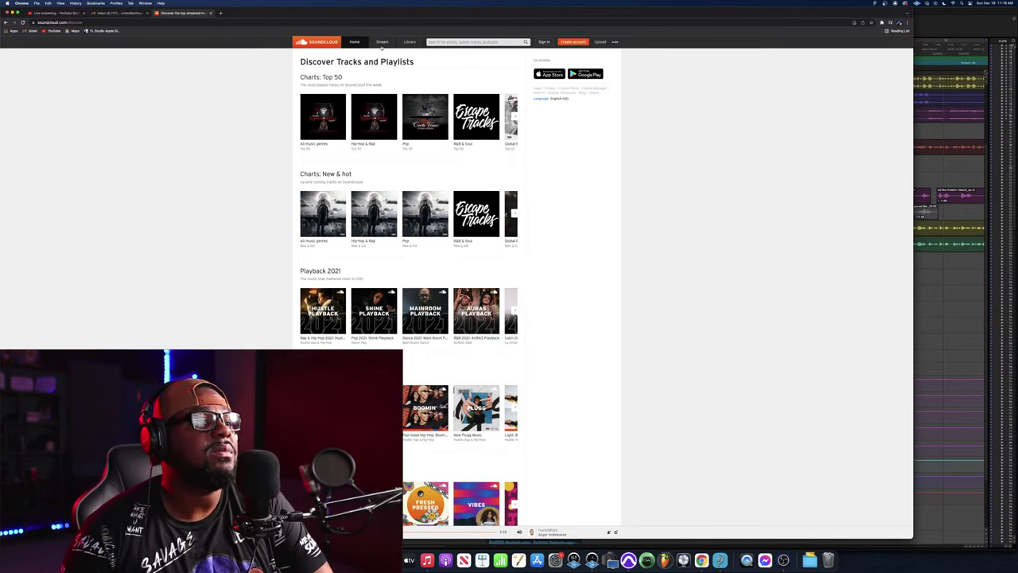
{"action": "scroll", "coordinate": [424, 115], "scroll_direction": "down", "scroll_amount": 1}
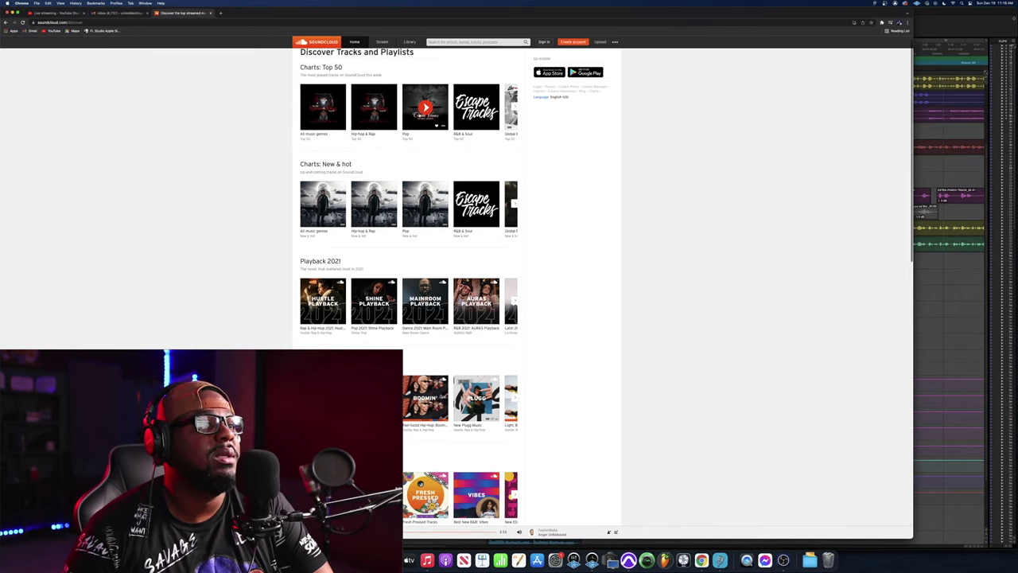
{"action": "scroll", "coordinate": [425, 111], "scroll_direction": "down", "scroll_amount": 5}
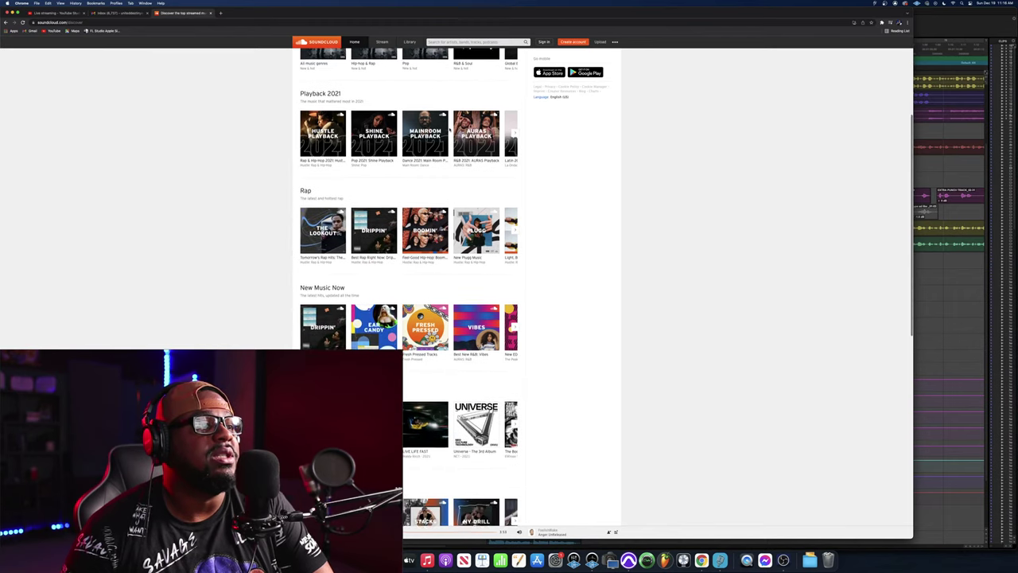
{"action": "scroll", "coordinate": [450, 130], "scroll_direction": "down", "scroll_amount": 2}
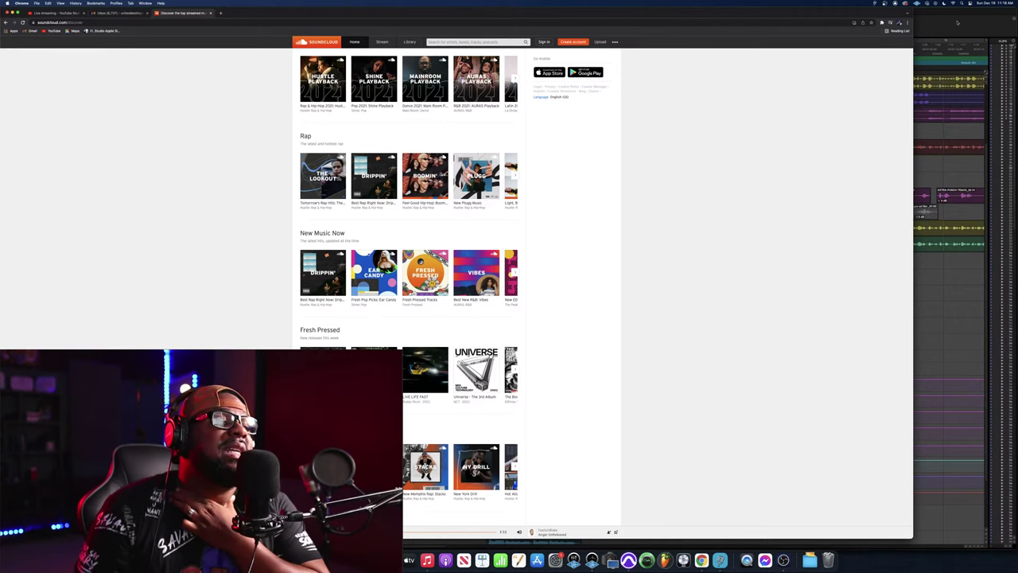
Leave the browser for the Pro Tools session, and switch to OBS to view the live stream controls.
{"action": "left_click", "coordinate": [954, 21]}
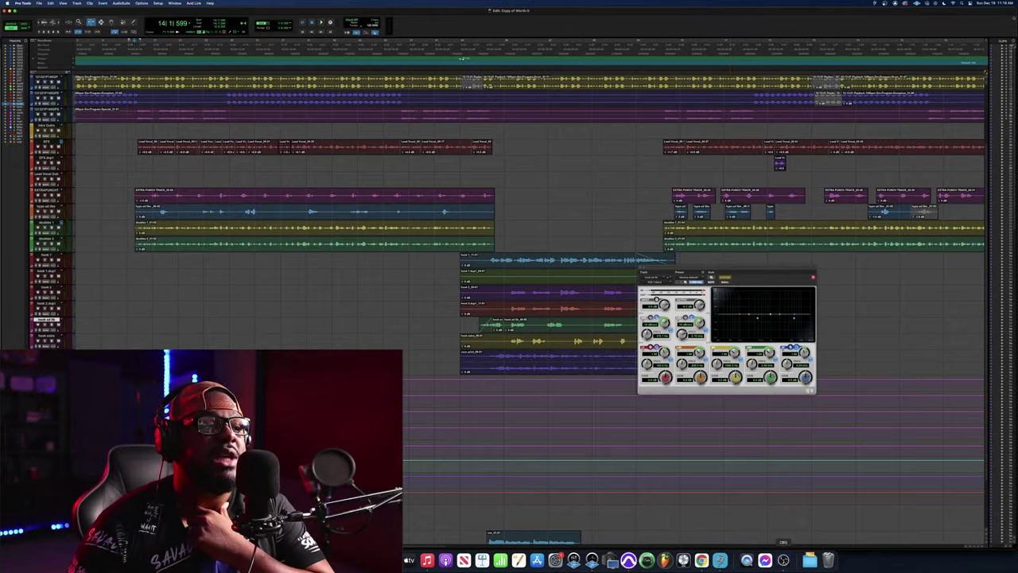
{"action": "left_click", "coordinate": [783, 560]}
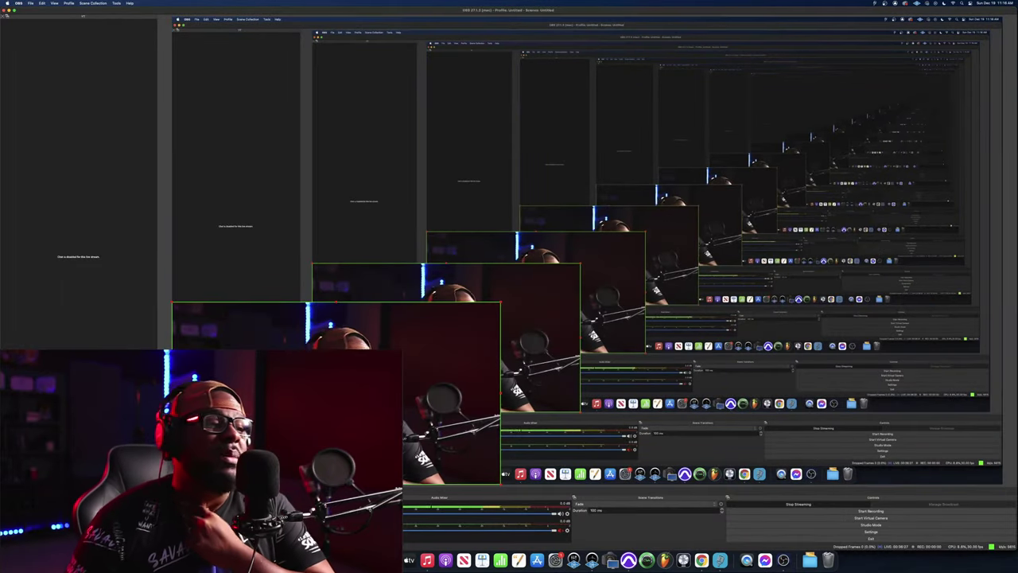